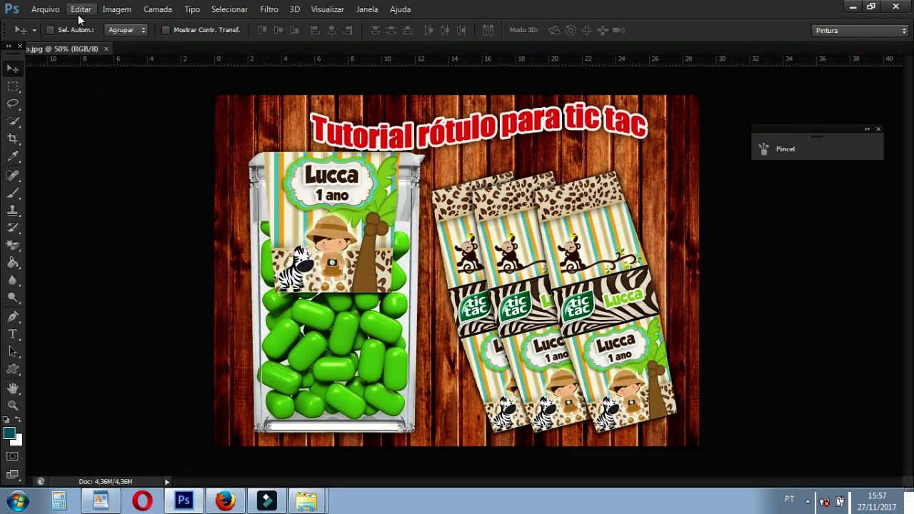
Open the Arquivo (File) menu over the finished Tic Tac mockup preview.
{"action": "left_click", "coordinate": [48, 11]}
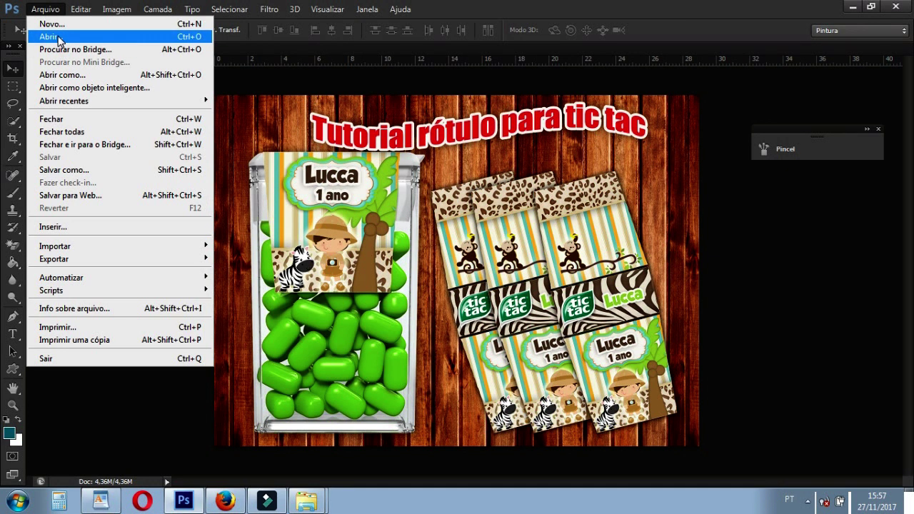
Open 'arte tic tac' and float it in its own widened window beside the mockup.
{"action": "left_click", "coordinate": [59, 39]}
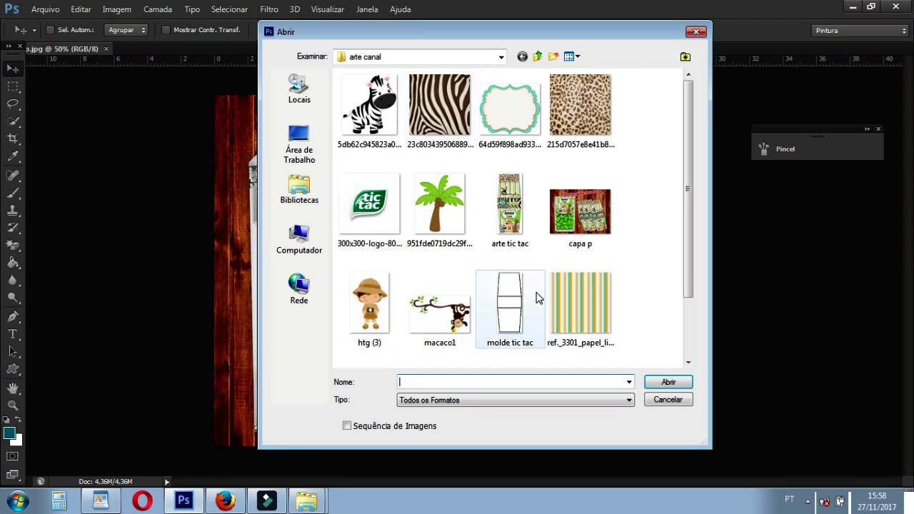
{"action": "left_click", "coordinate": [504, 205]}
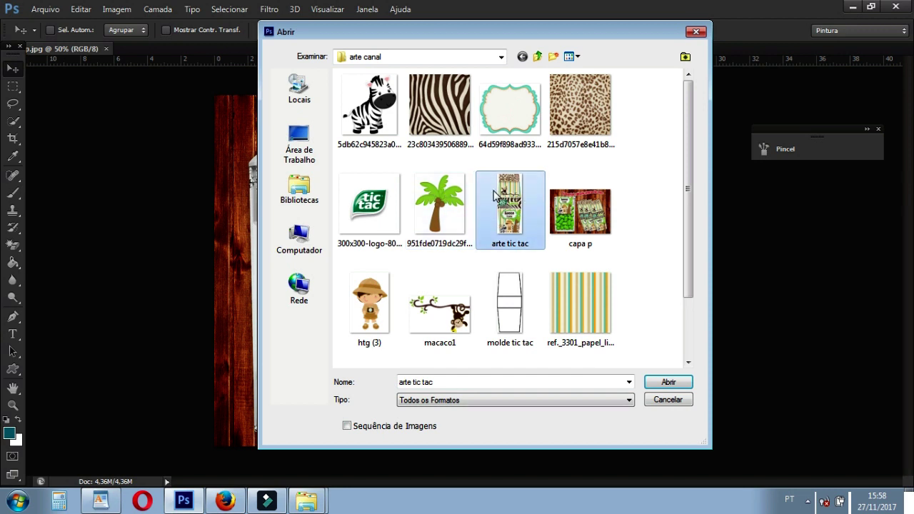
{"action": "left_click", "coordinate": [669, 382]}
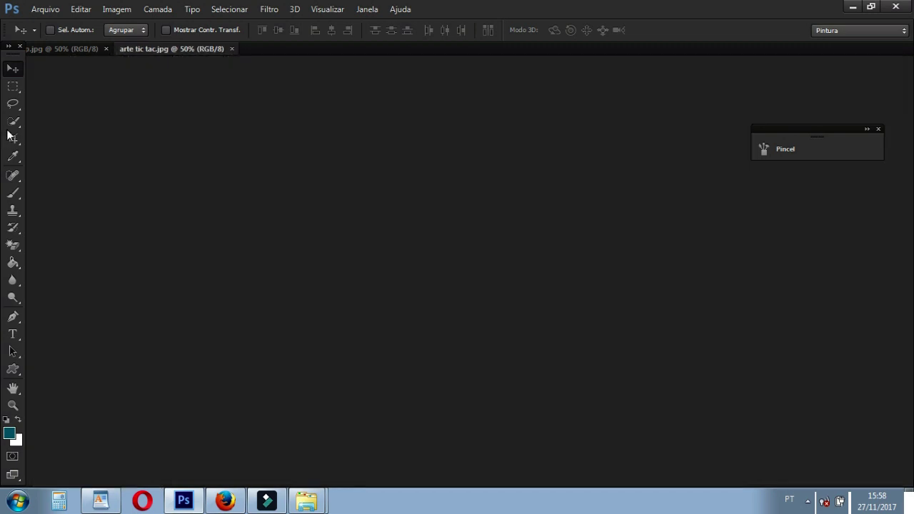
{"action": "left_click_drag", "start_coordinate": [201, 49], "coordinate": [69, 144]}
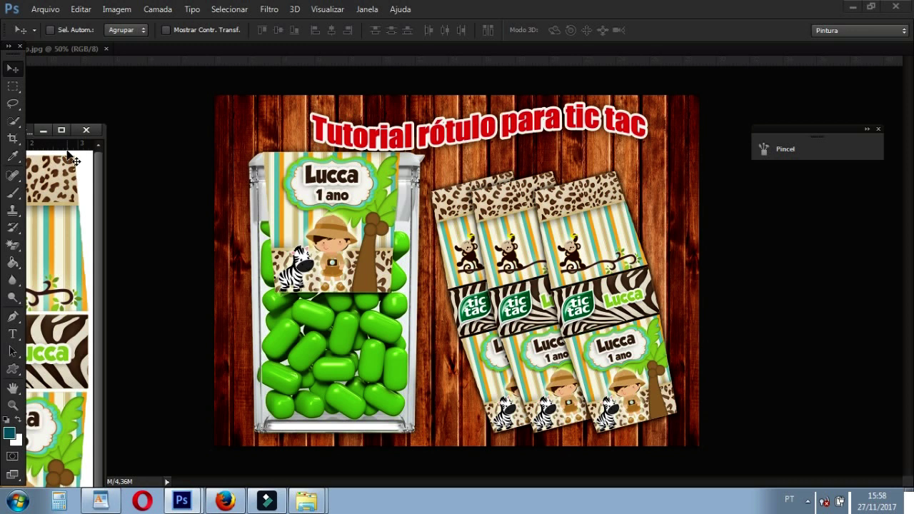
{"action": "left_click_drag", "start_coordinate": [104, 147], "coordinate": [178, 87]}
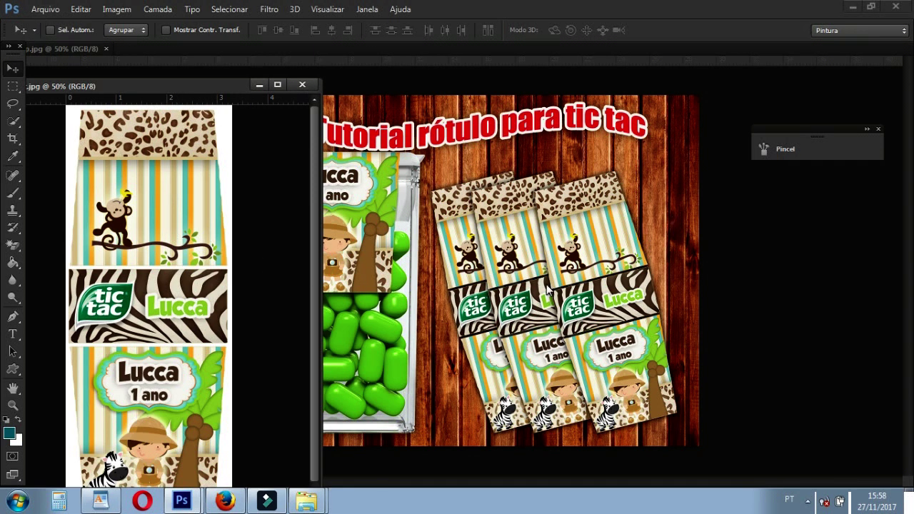
Open the 'molde tic tac' template and zoom it out to 33.3%.
{"action": "left_click", "coordinate": [45, 9]}
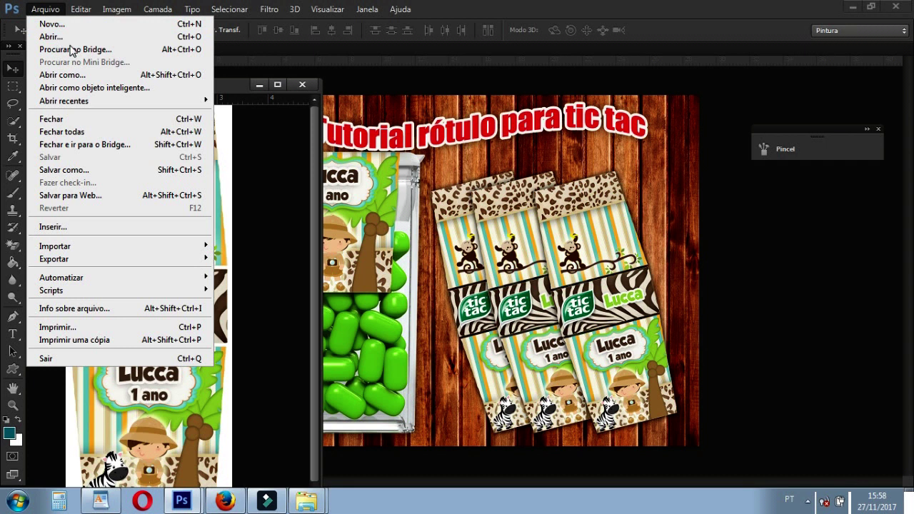
{"action": "left_click", "coordinate": [51, 37]}
{"action": "left_click", "coordinate": [515, 308]}
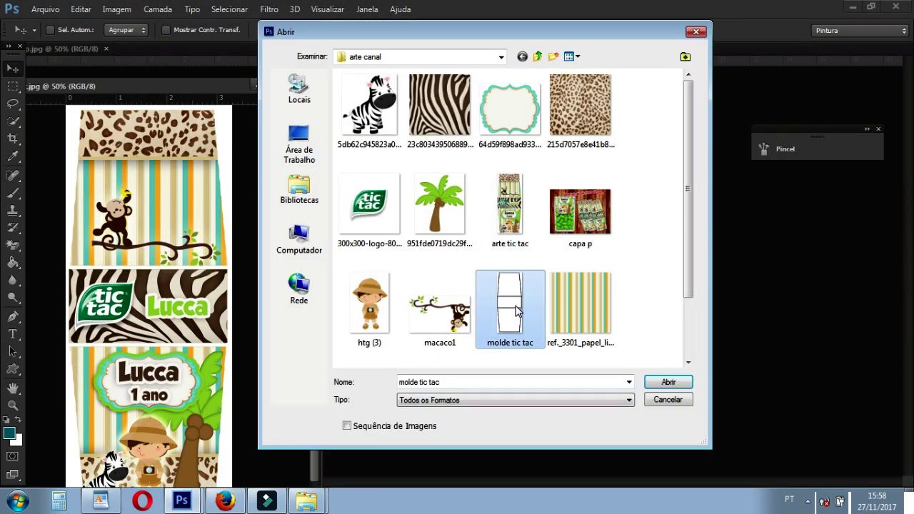
{"action": "double_click", "coordinate": [516, 309]}
{"action": "left_click", "coordinate": [13, 404]}
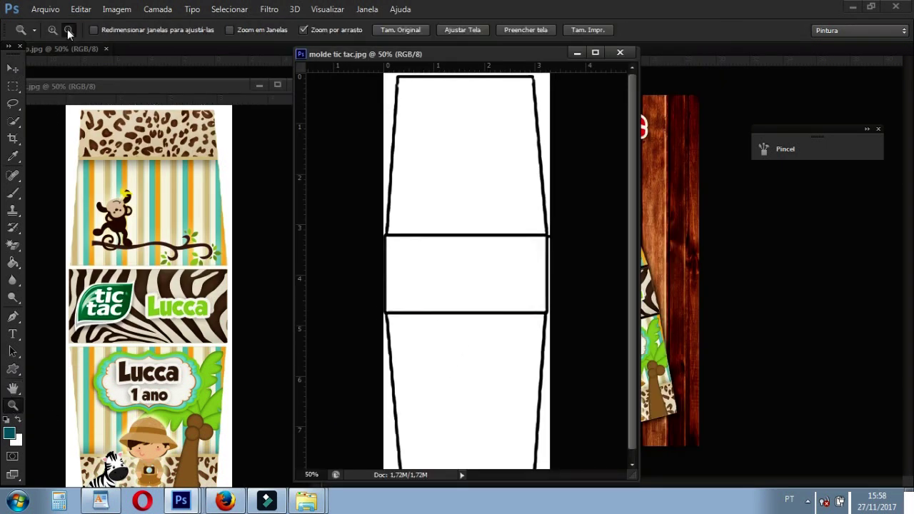
{"action": "left_click", "coordinate": [483, 232], "text": "alt"}
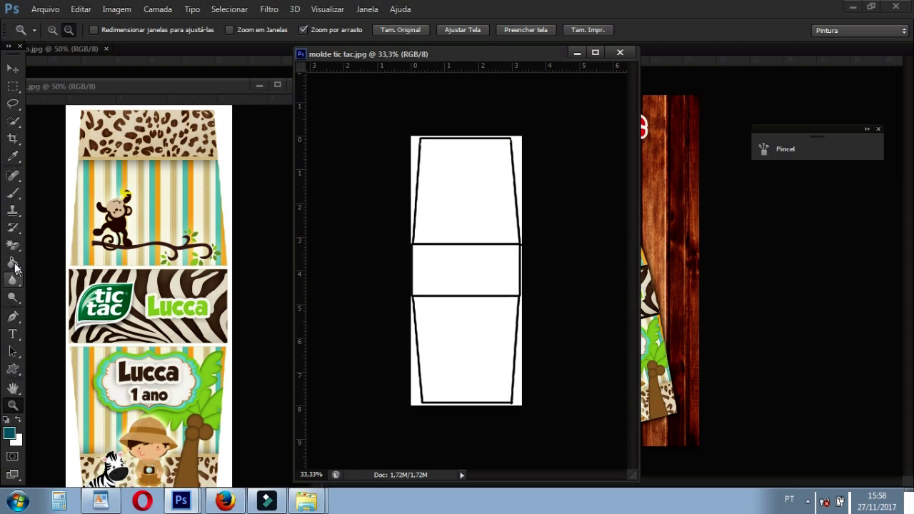
Erase the template's white areas to transparency with the Magic Eraser.
{"action": "left_click", "coordinate": [12, 245]}
{"action": "right_click", "coordinate": [13, 245]}
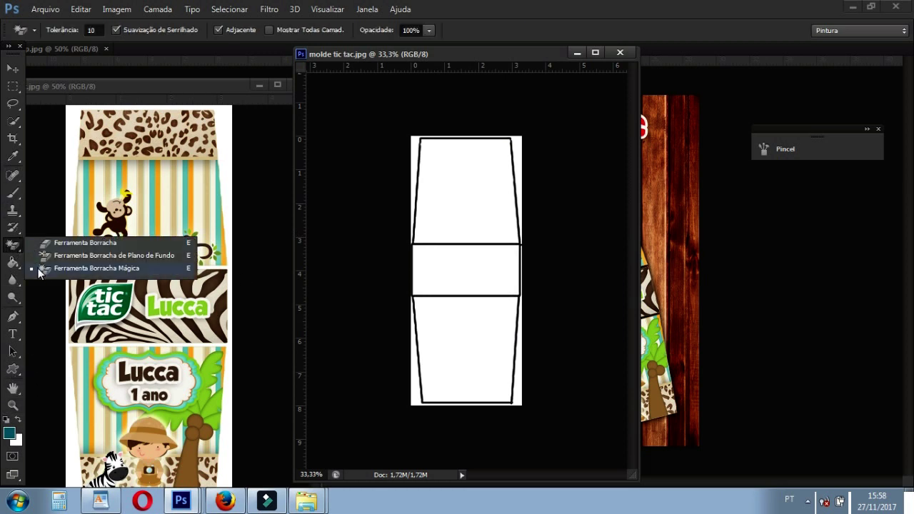
{"action": "left_click", "coordinate": [82, 271]}
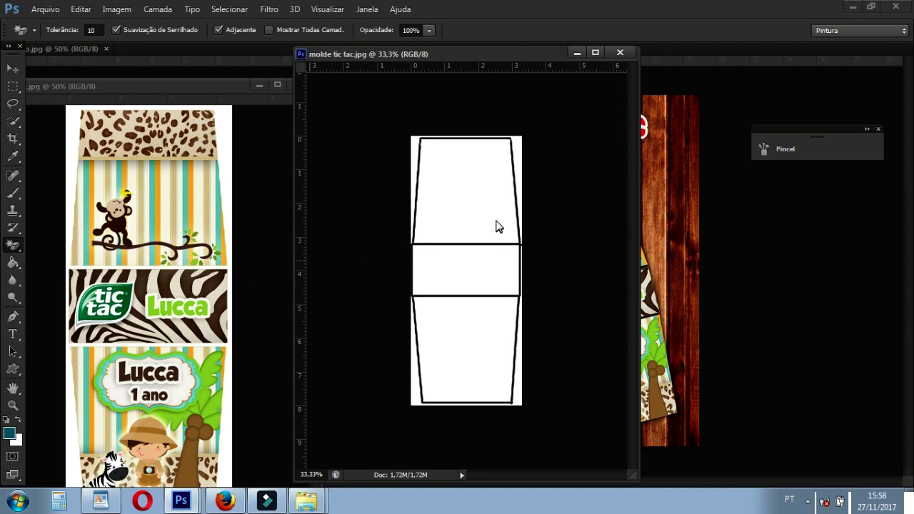
{"action": "left_click", "coordinate": [478, 193]}
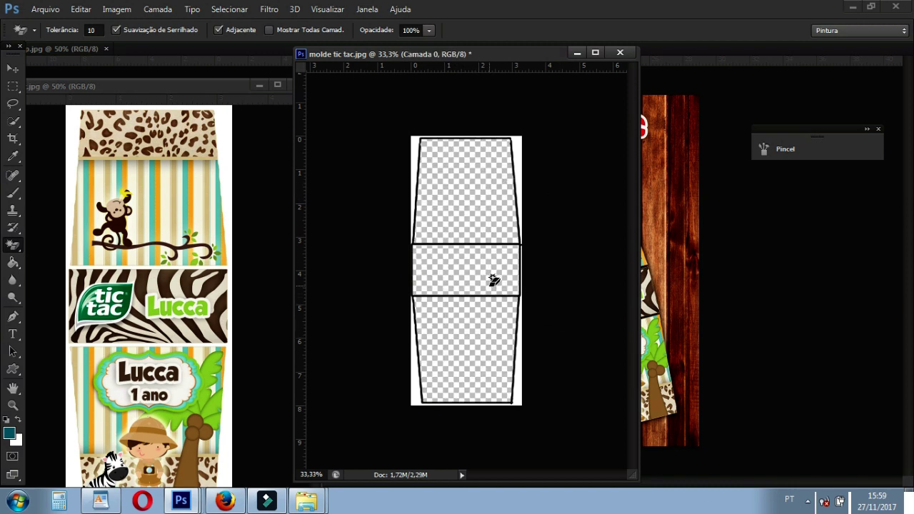
Lighten the template's black outlines to grey with Hue/Saturation Lightness +70.
{"action": "left_click", "coordinate": [13, 69]}
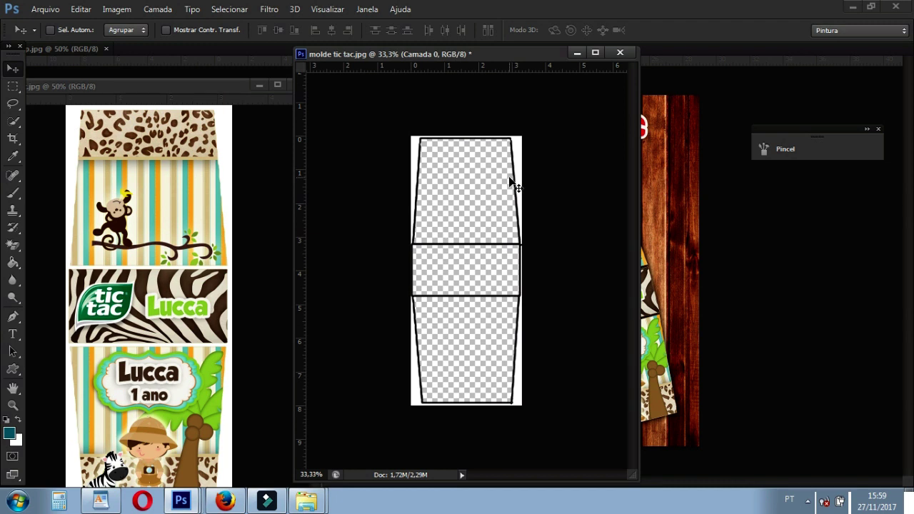
{"action": "key", "text": "ctrl+u"}
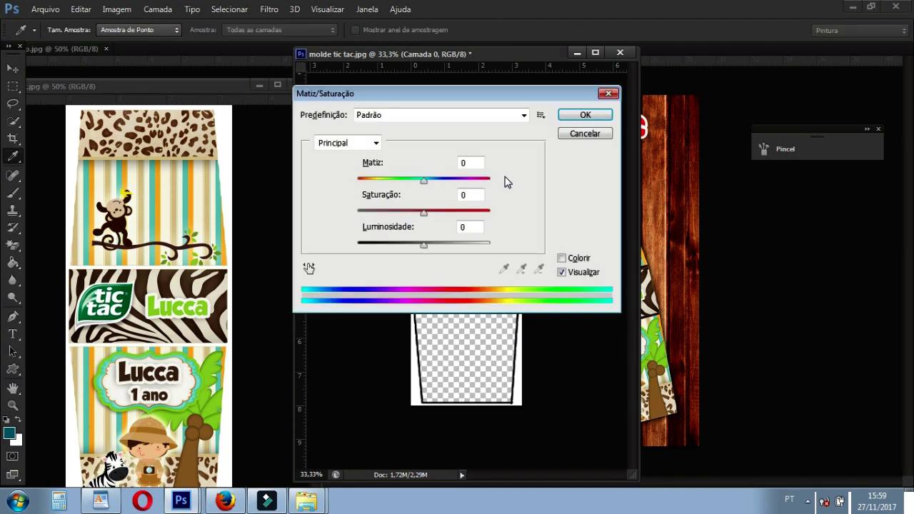
{"action": "left_click", "coordinate": [467, 243]}
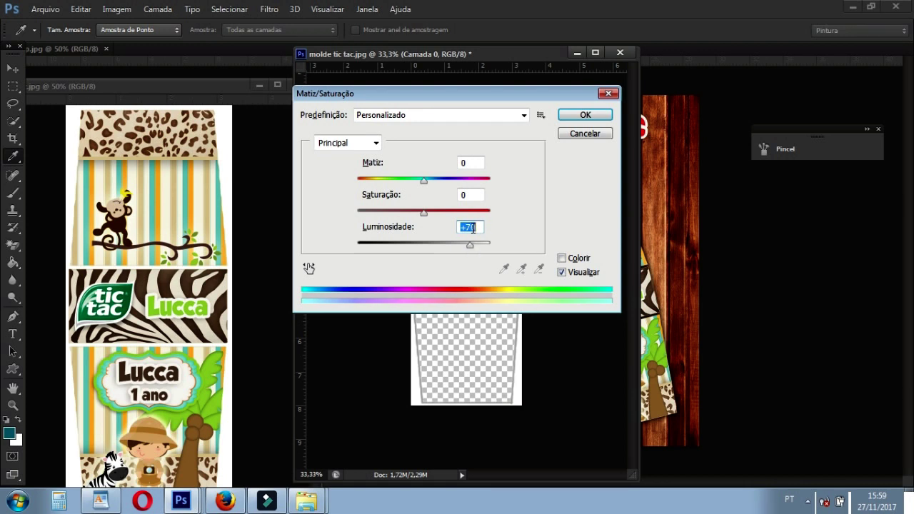
{"action": "left_click", "coordinate": [575, 116]}
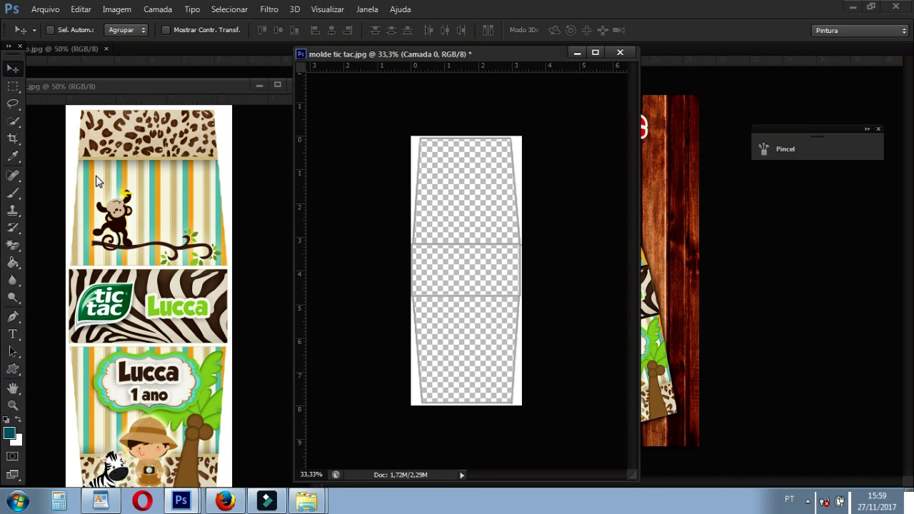
Open the striped safari paper and drag it onto the molde tic tac template.
{"action": "left_click", "coordinate": [45, 9]}
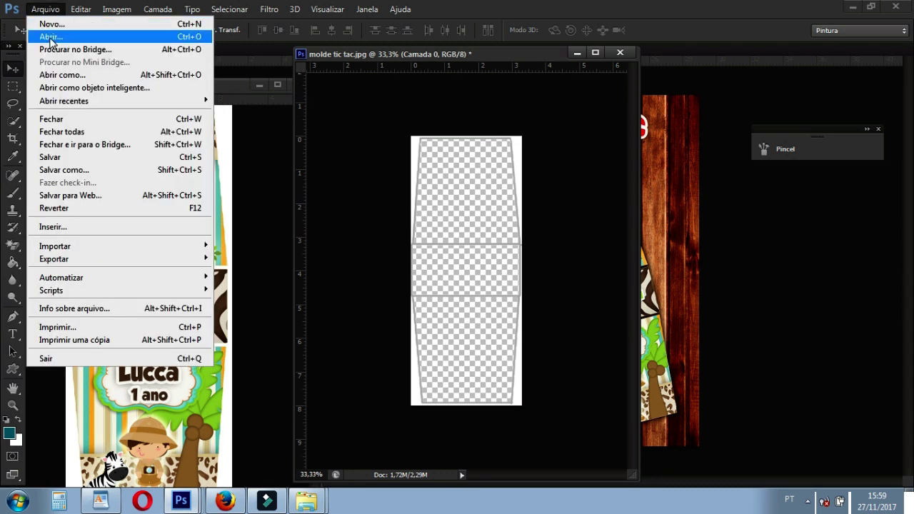
{"action": "left_click", "coordinate": [50, 38]}
{"action": "left_click", "coordinate": [596, 300]}
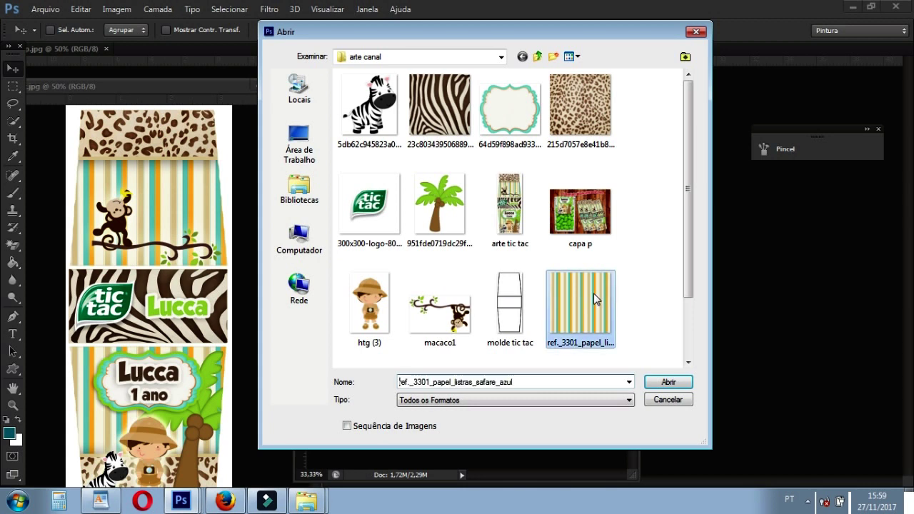
{"action": "left_click", "coordinate": [669, 383]}
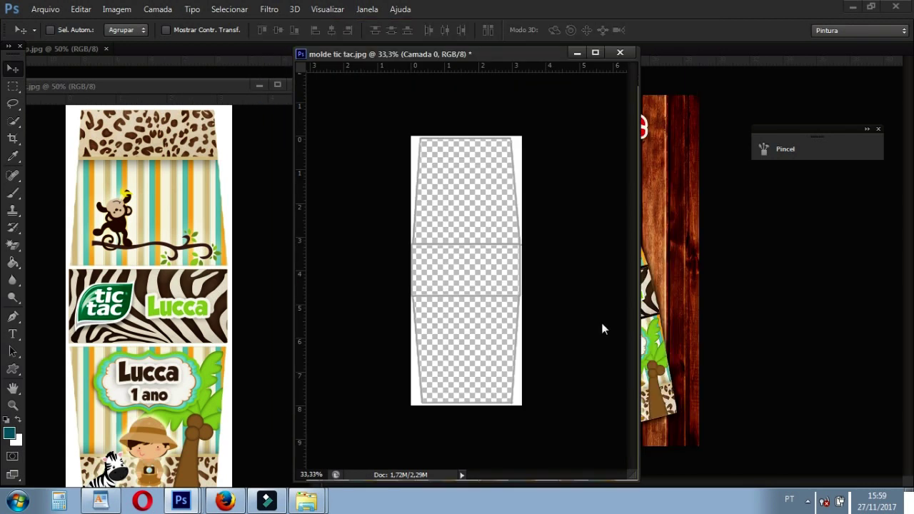
{"action": "left_click_drag", "start_coordinate": [559, 68], "coordinate": [430, 106]}
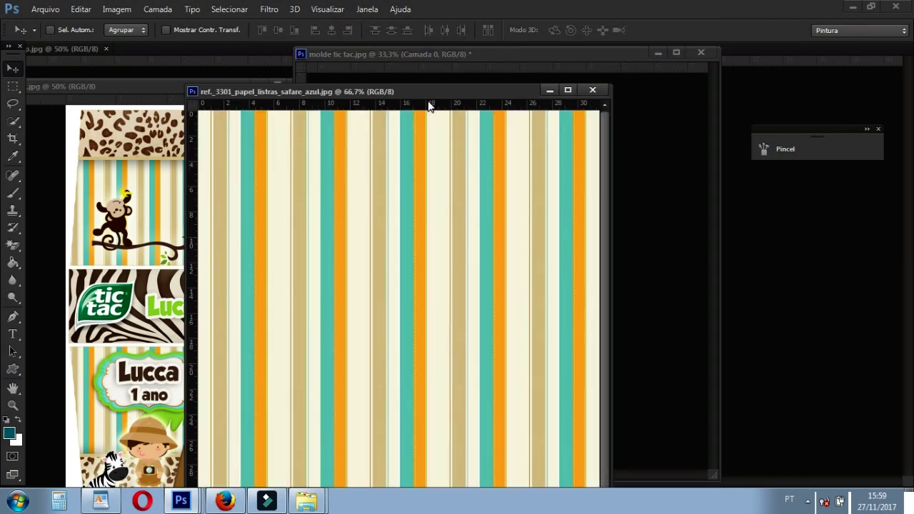
{"action": "left_click_drag", "start_coordinate": [263, 76], "coordinate": [322, 151]}
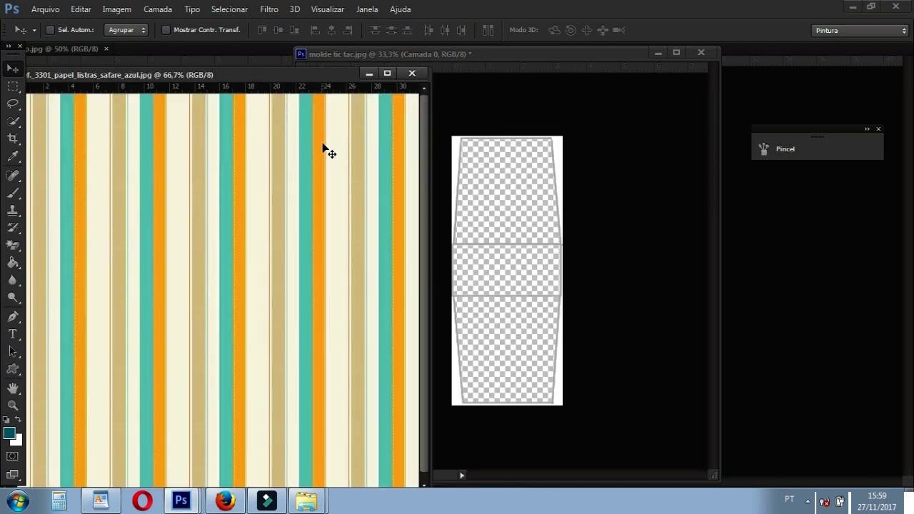
{"action": "mouse_move", "coordinate": [337, 97]}
{"action": "left_mouse_down"}
{"action": "mouse_move", "coordinate": [499, 198]}
{"action": "mouse_move", "coordinate": [526, 230]}
{"action": "left_mouse_up"}
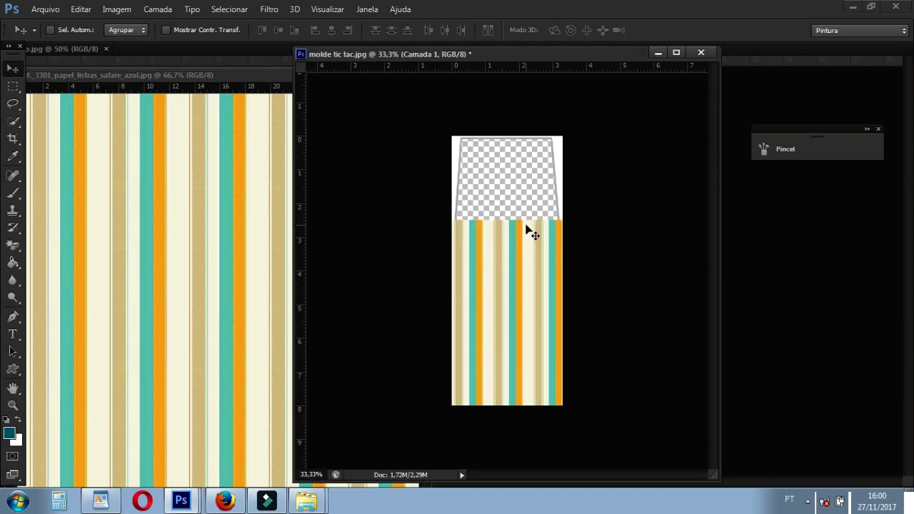
{"action": "left_click_drag", "start_coordinate": [537, 287], "coordinate": [530, 207]}
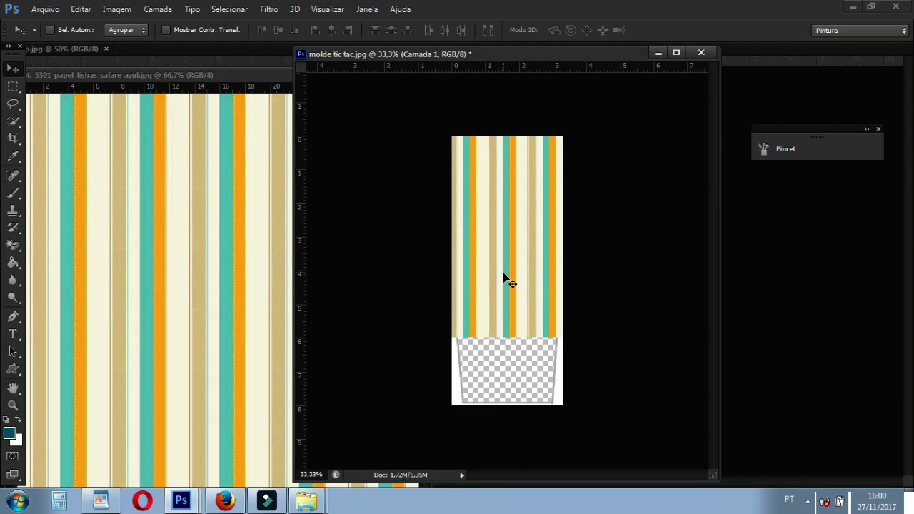
Free-transform the striped paper to cover the template top to bottom and apply.
{"action": "key", "text": "ctrl+t"}
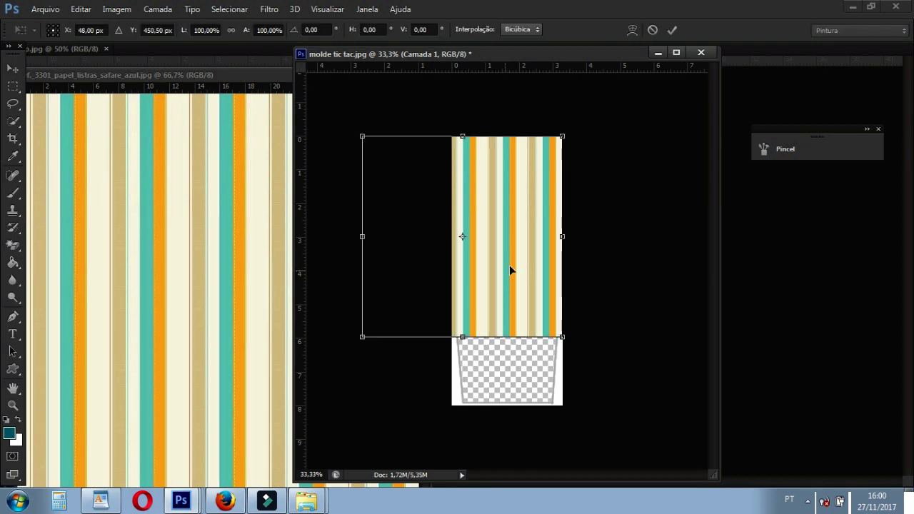
{"action": "mouse_move", "coordinate": [561, 237]}
{"action": "left_mouse_down"}
{"action": "mouse_move", "coordinate": [540, 271]}
{"action": "mouse_move", "coordinate": [530, 269]}
{"action": "left_mouse_up"}
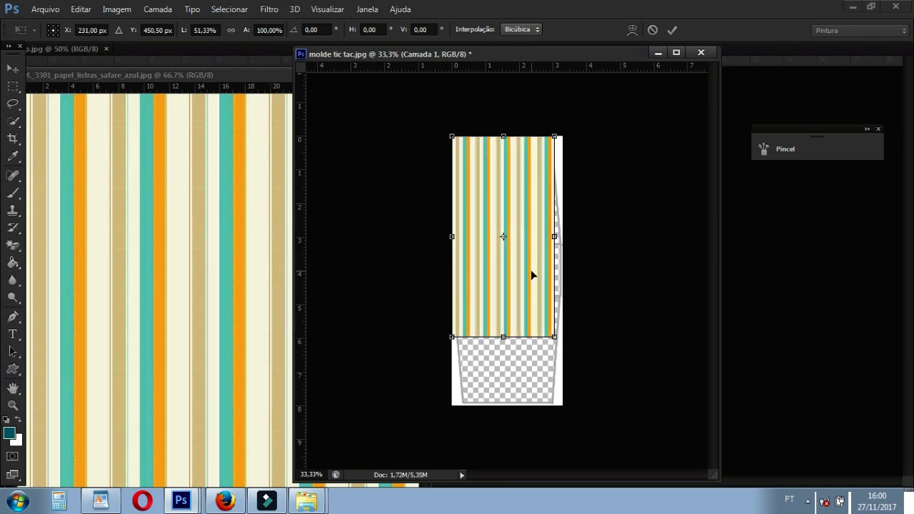
{"action": "left_click_drag", "start_coordinate": [506, 336], "coordinate": [504, 412]}
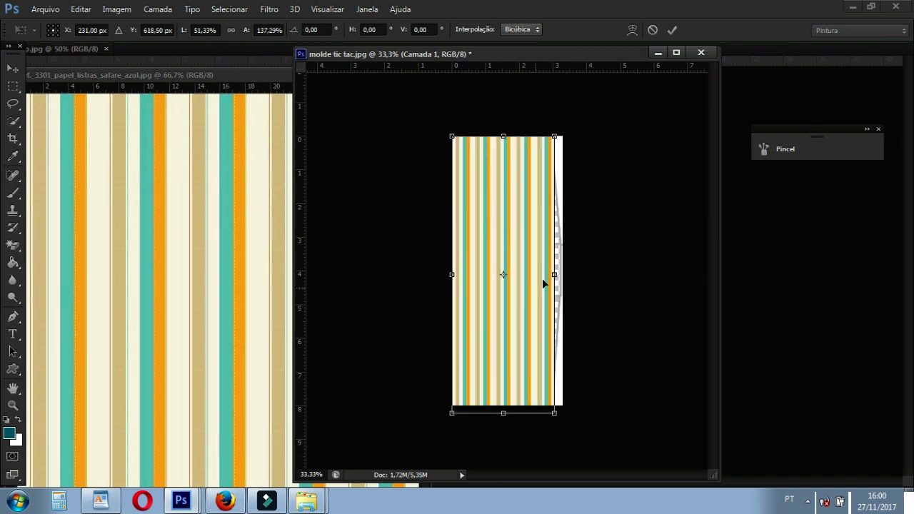
{"action": "left_click_drag", "start_coordinate": [561, 273], "coordinate": [564, 273]}
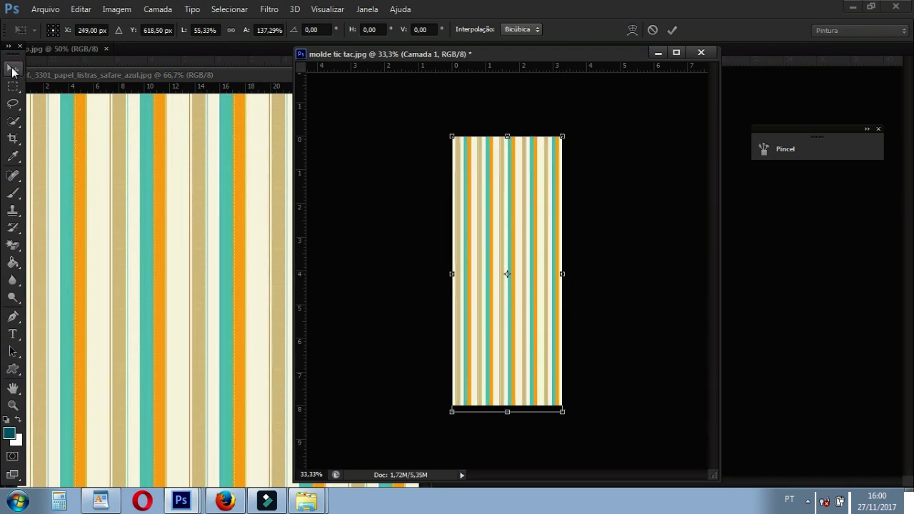
{"action": "left_click", "coordinate": [13, 69]}
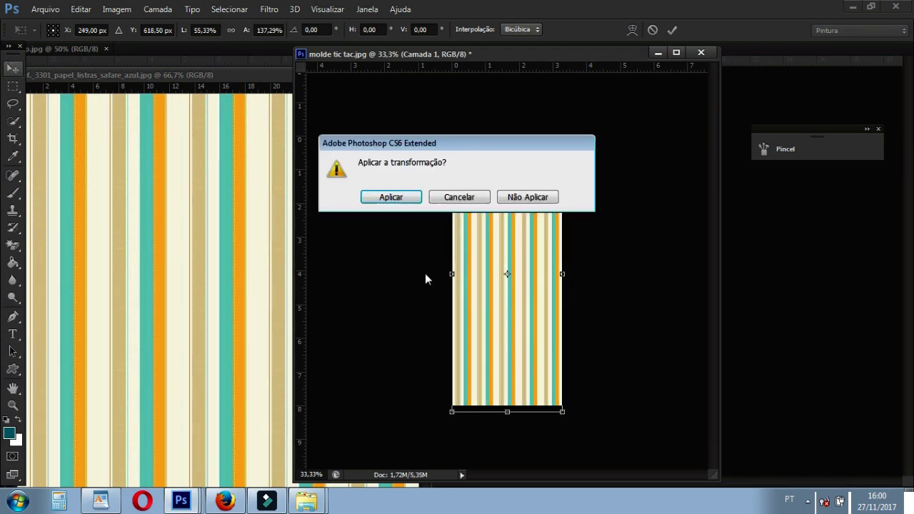
{"action": "left_click", "coordinate": [400, 203]}
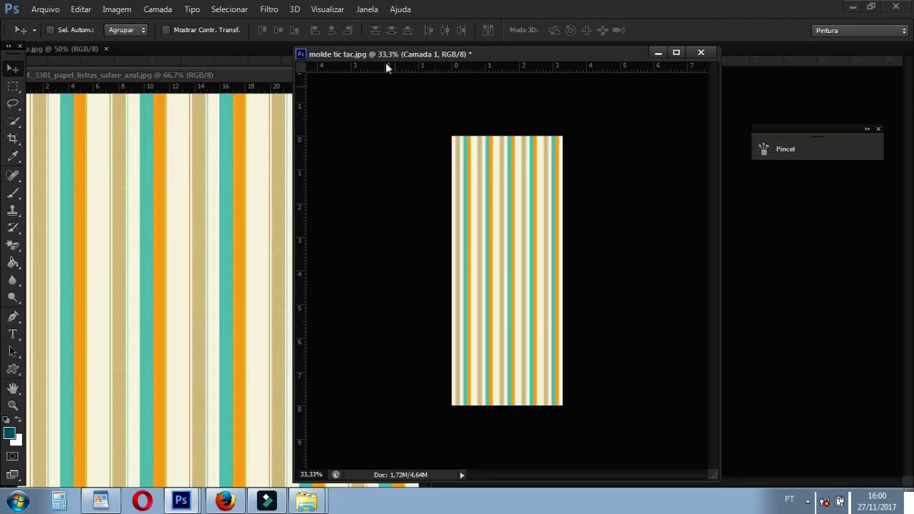
{"action": "left_click", "coordinate": [363, 9]}
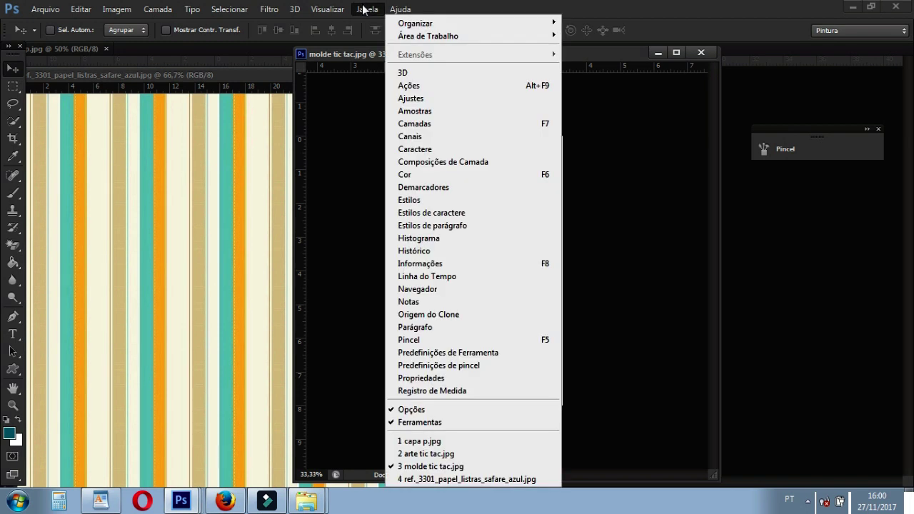
Move Camada 0 above Camada 1 and close the striped paper document.
{"action": "left_click", "coordinate": [409, 126]}
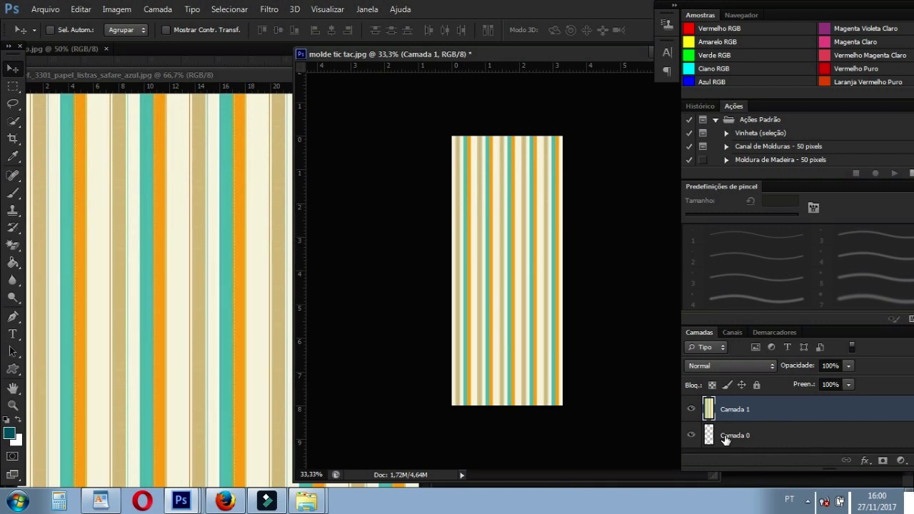
{"action": "left_click_drag", "start_coordinate": [729, 442], "coordinate": [742, 408]}
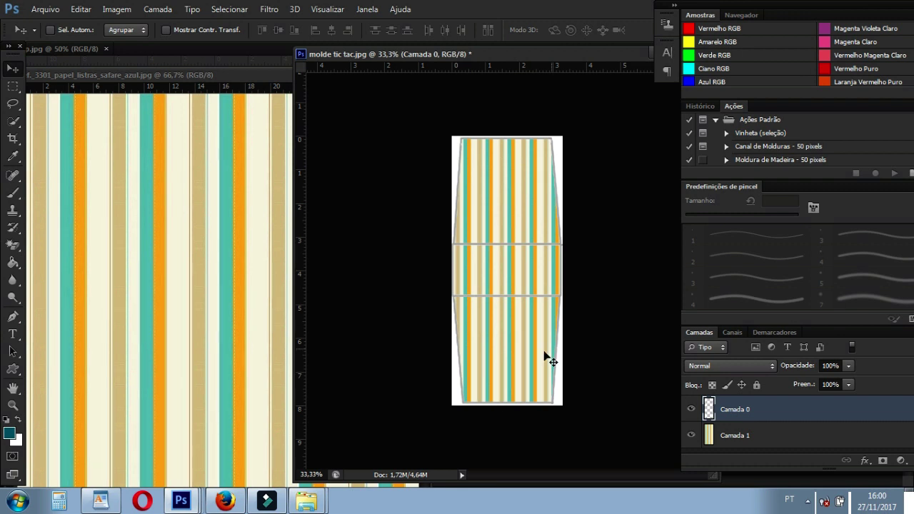
{"action": "left_click", "coordinate": [251, 69]}
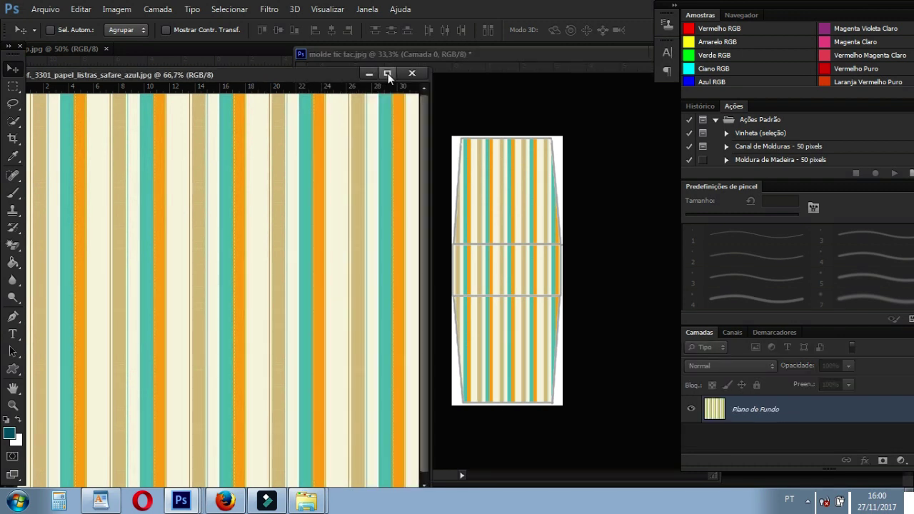
{"action": "left_click", "coordinate": [414, 74]}
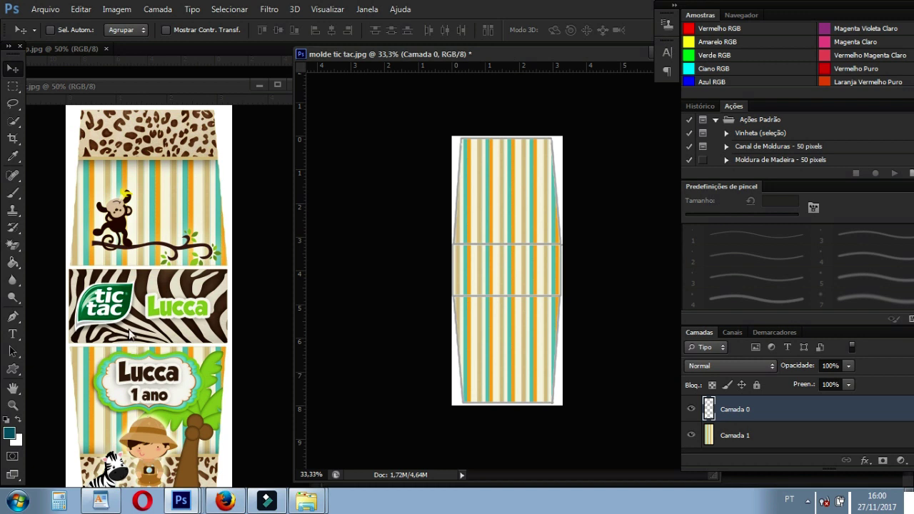
Open the leopard-print background image and float its window beside the template.
{"action": "left_click", "coordinate": [45, 9]}
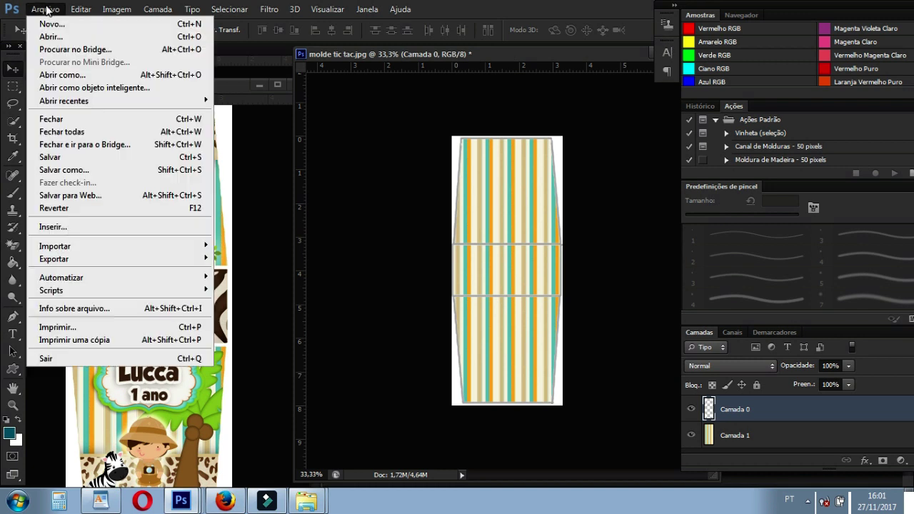
{"action": "left_click", "coordinate": [50, 8]}
{"action": "left_click", "coordinate": [49, 8]}
{"action": "left_click", "coordinate": [50, 38]}
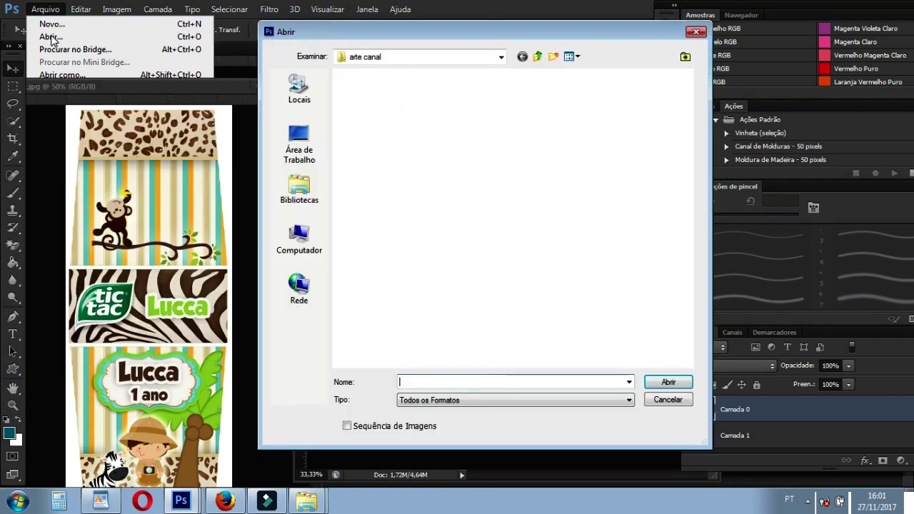
{"action": "left_click", "coordinate": [583, 126]}
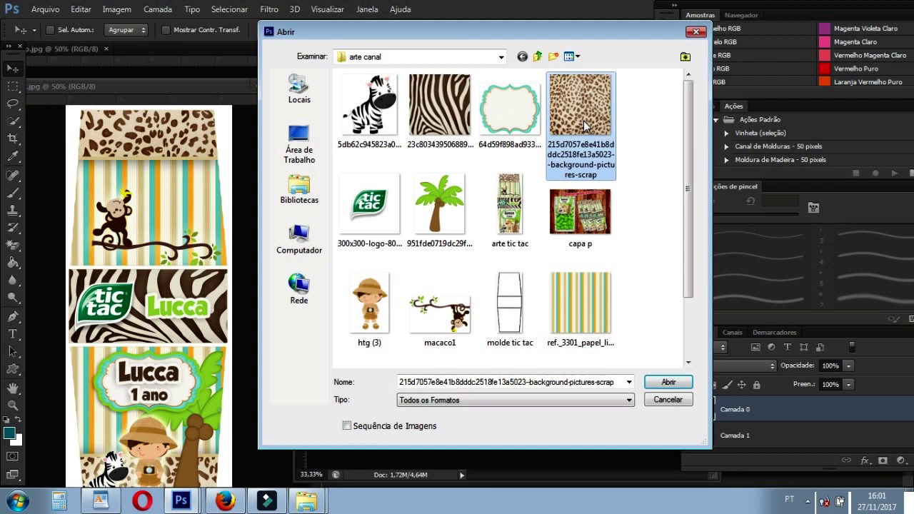
{"action": "left_click", "coordinate": [668, 383]}
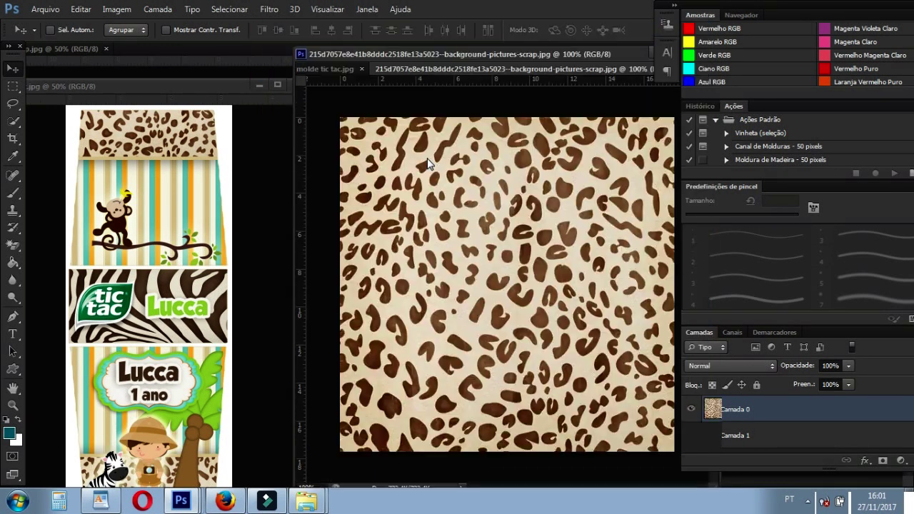
{"action": "left_click_drag", "start_coordinate": [469, 69], "coordinate": [413, 176]}
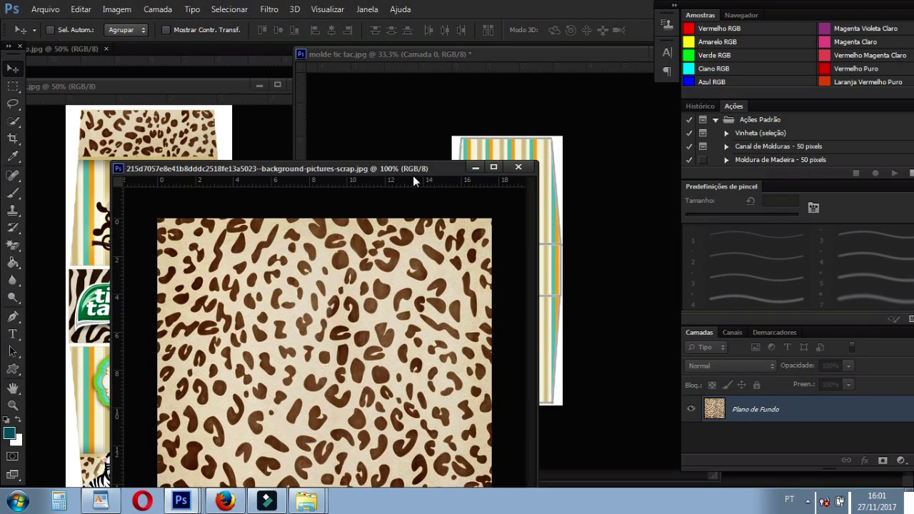
{"action": "left_click_drag", "start_coordinate": [339, 158], "coordinate": [292, 112]}
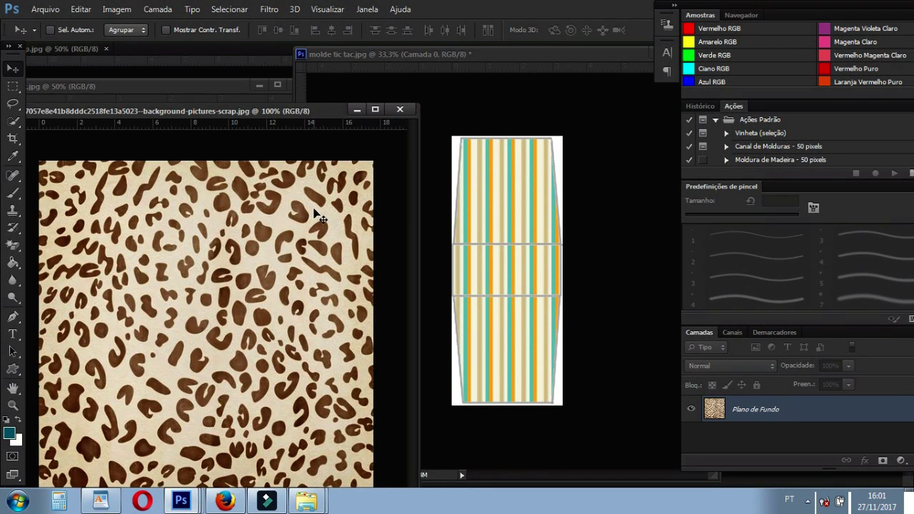
Copy the leopard print into the template, close its file, and keep Camada 0 above it.
{"action": "left_click_drag", "start_coordinate": [319, 217], "coordinate": [512, 246]}
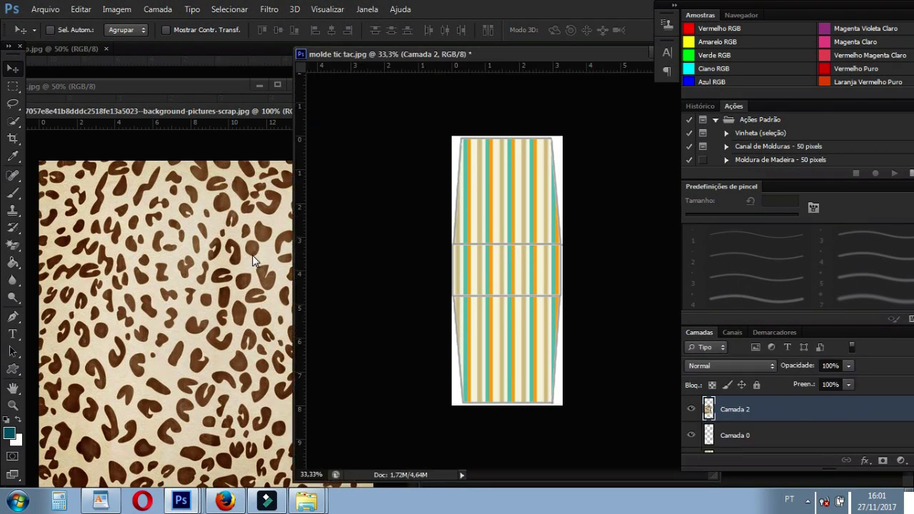
{"action": "left_click_drag", "start_coordinate": [252, 255], "coordinate": [518, 303]}
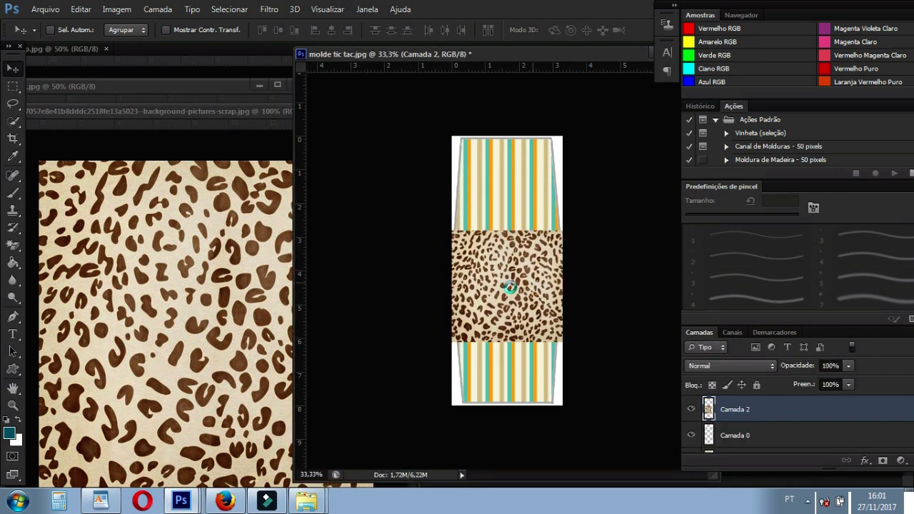
{"action": "left_click", "coordinate": [227, 230]}
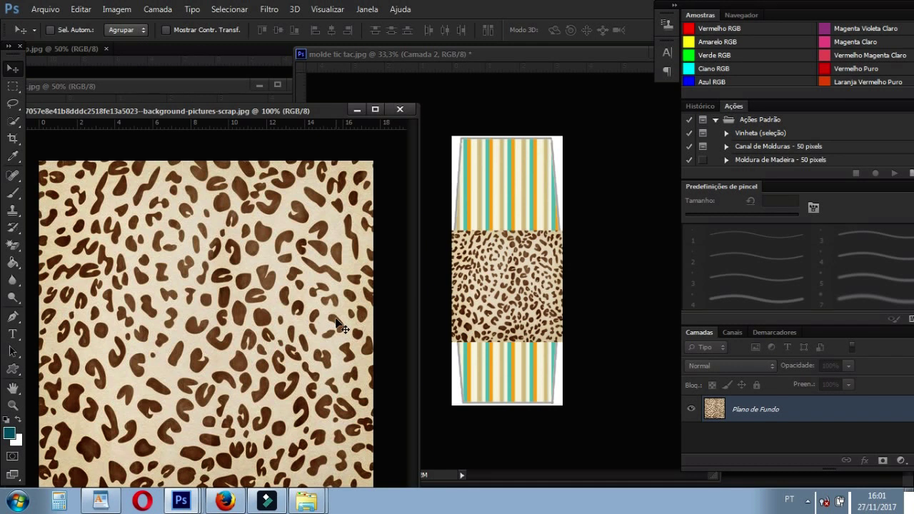
{"action": "left_click", "coordinate": [399, 111]}
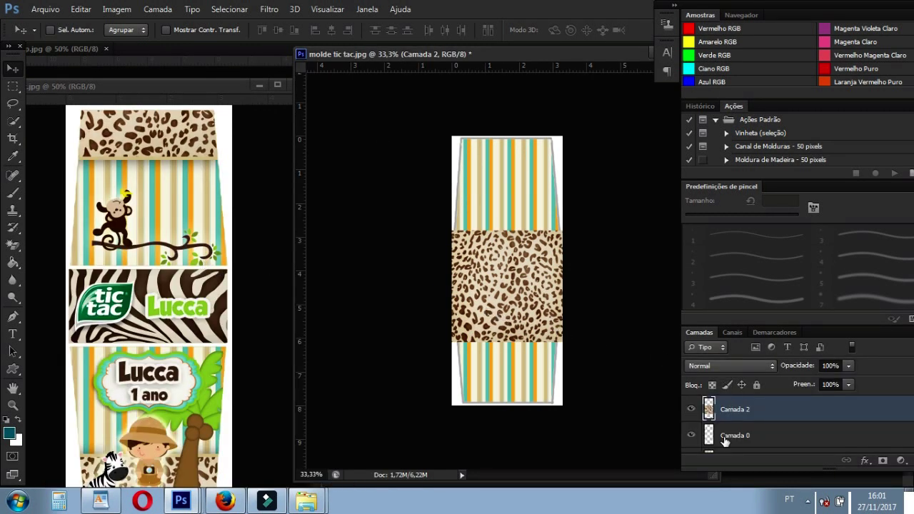
{"action": "left_click_drag", "start_coordinate": [724, 441], "coordinate": [740, 402]}
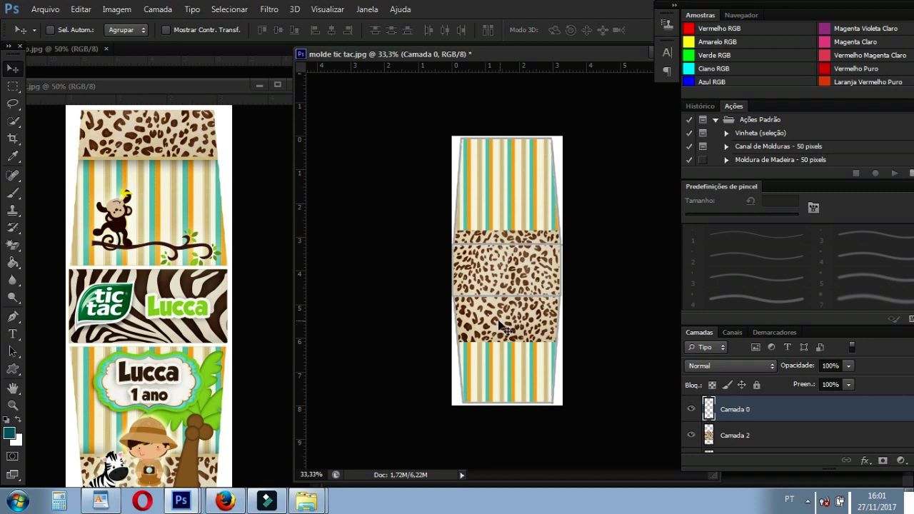
Position the leopard band (Camada 2) across the template's top flap.
{"action": "right_click", "coordinate": [509, 270]}
{"action": "left_click", "coordinate": [528, 272]}
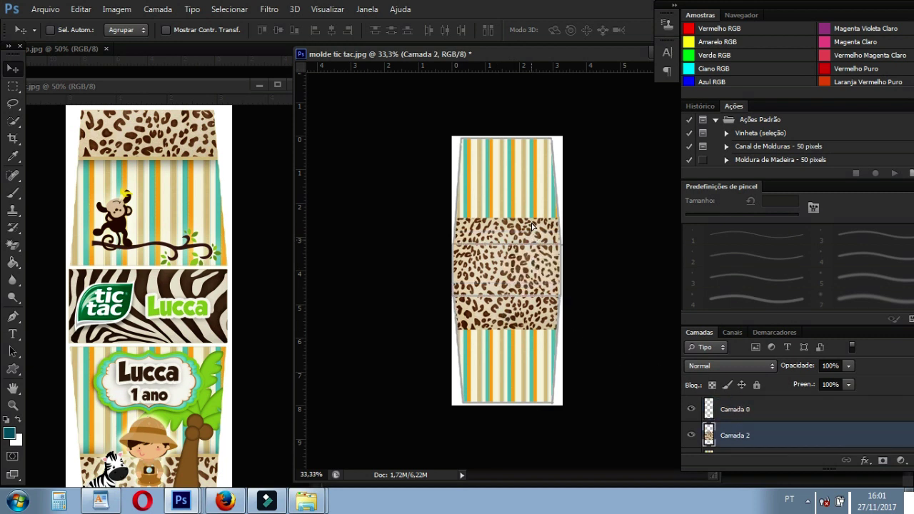
{"action": "left_click_drag", "start_coordinate": [527, 255], "coordinate": [527, 163]}
{"action": "left_click_drag", "start_coordinate": [526, 221], "coordinate": [511, 149]}
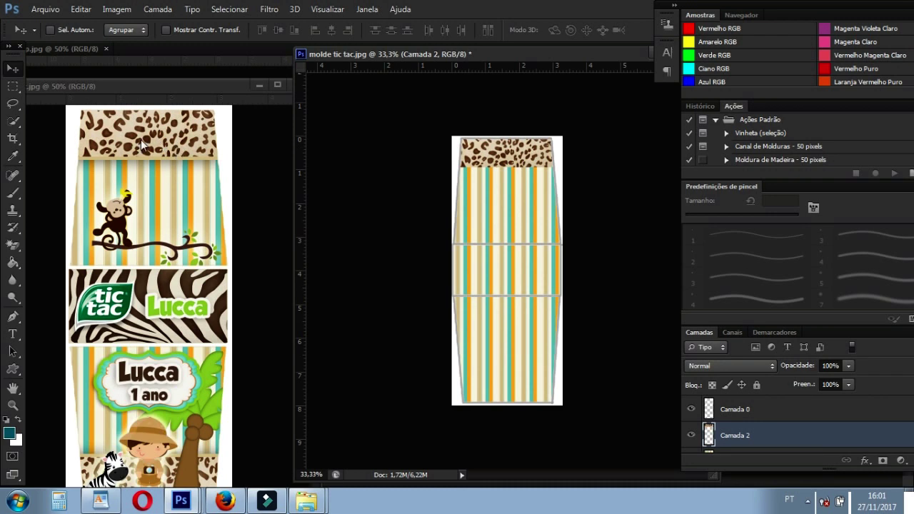
{"action": "right_click", "coordinate": [514, 149]}
{"action": "left_click", "coordinate": [529, 153]}
{"action": "left_click_drag", "start_coordinate": [518, 161], "coordinate": [519, 166]}
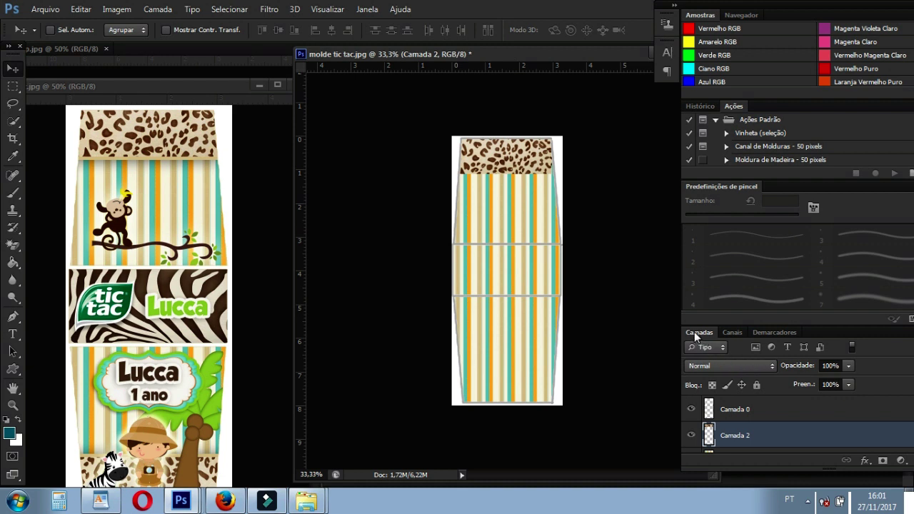
Give Camada 2 a 16 px beige stroke sampled from the stripes and a 75% Multiply drop shadow.
{"action": "double_click", "coordinate": [801, 437]}
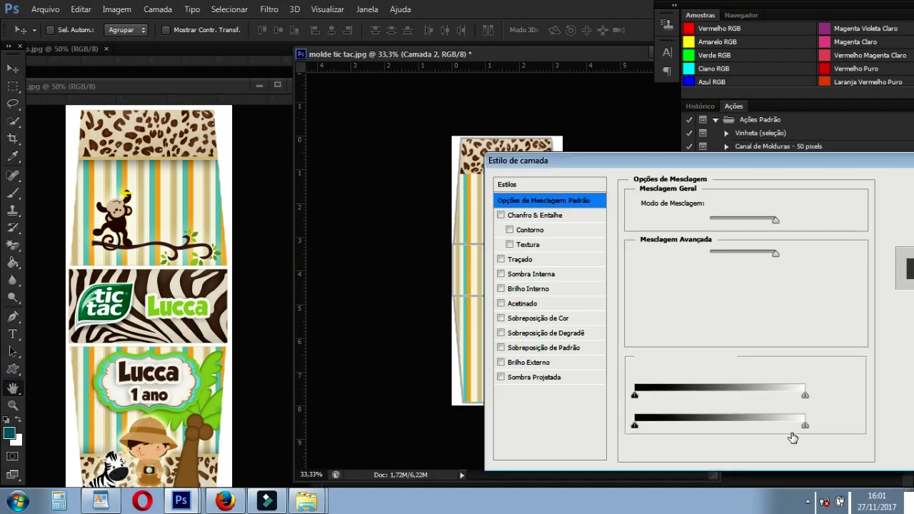
{"action": "left_click", "coordinate": [525, 260]}
{"action": "left_click_drag", "start_coordinate": [711, 203], "coordinate": [717, 204]}
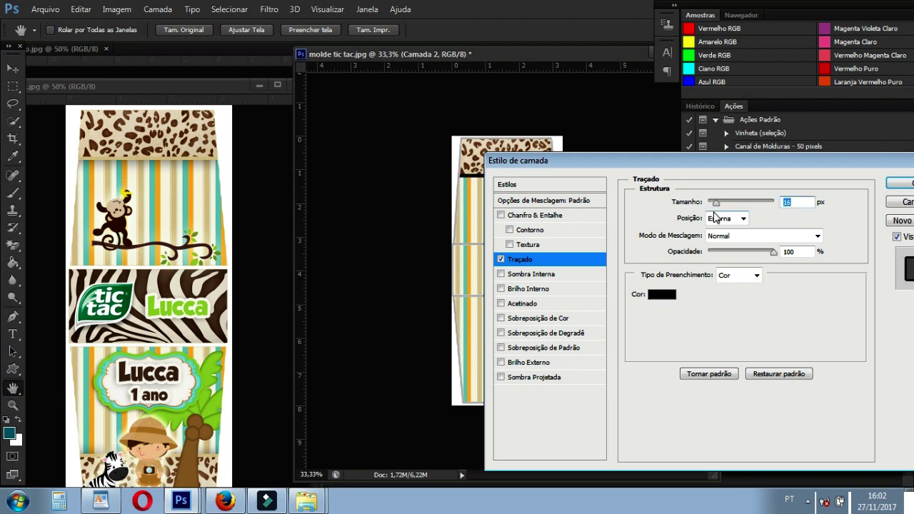
{"action": "left_click", "coordinate": [662, 297]}
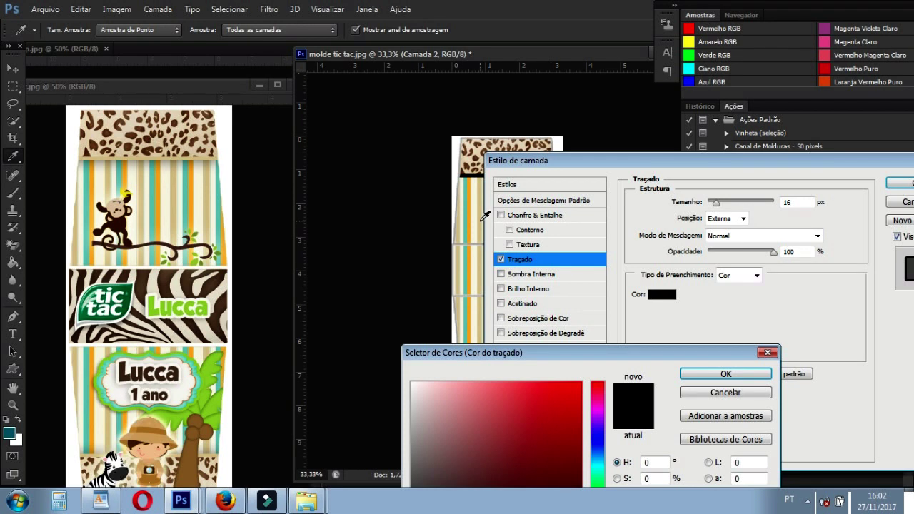
{"action": "left_click", "coordinate": [483, 218]}
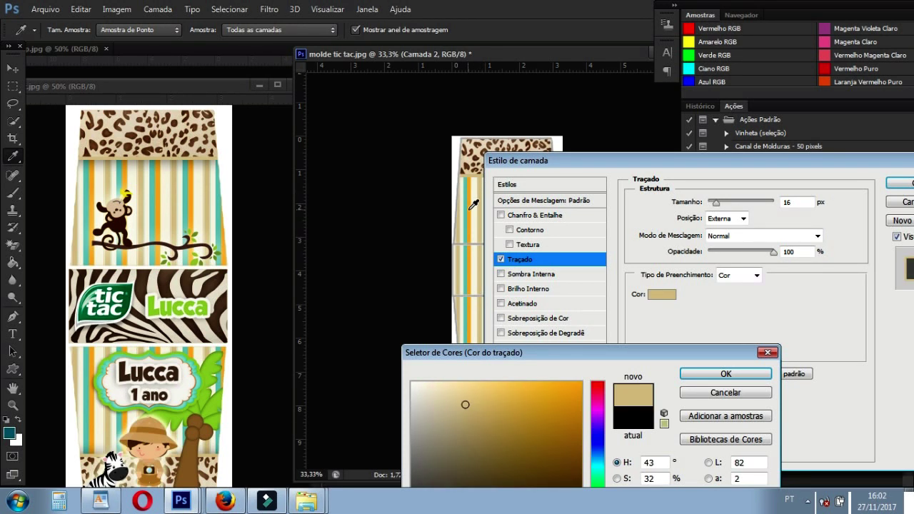
{"action": "left_click", "coordinate": [725, 374]}
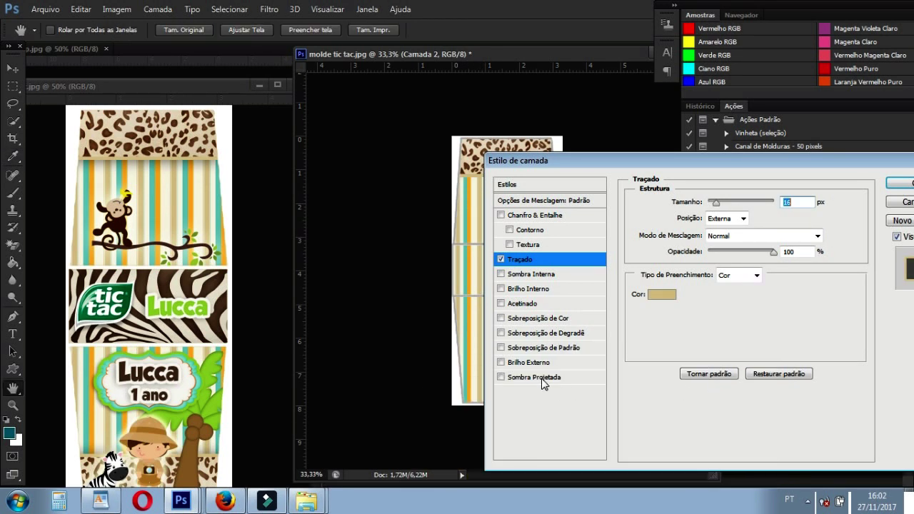
{"action": "left_click", "coordinate": [535, 377]}
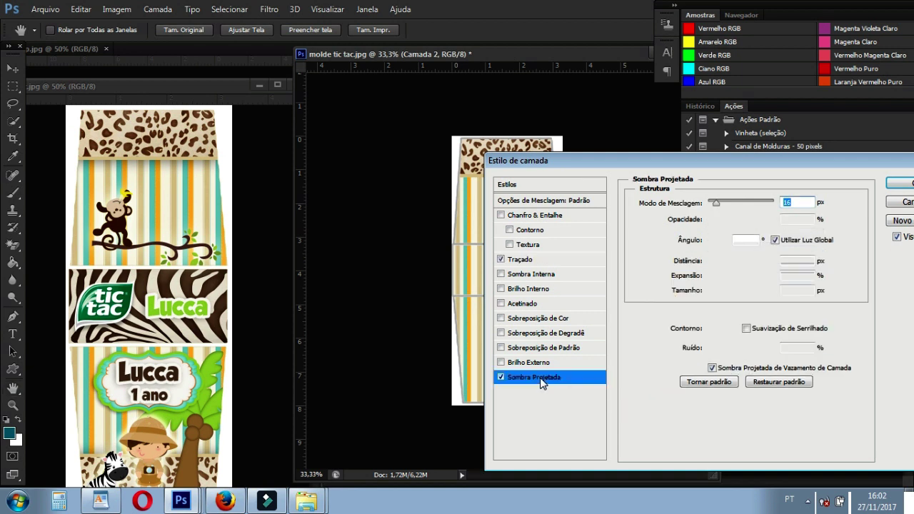
{"action": "left_click", "coordinate": [725, 290]}
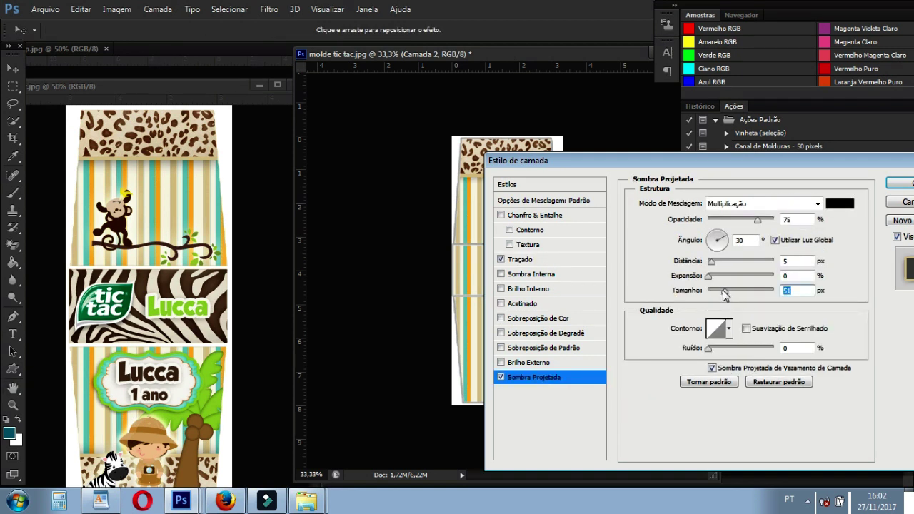
{"action": "left_click", "coordinate": [902, 188]}
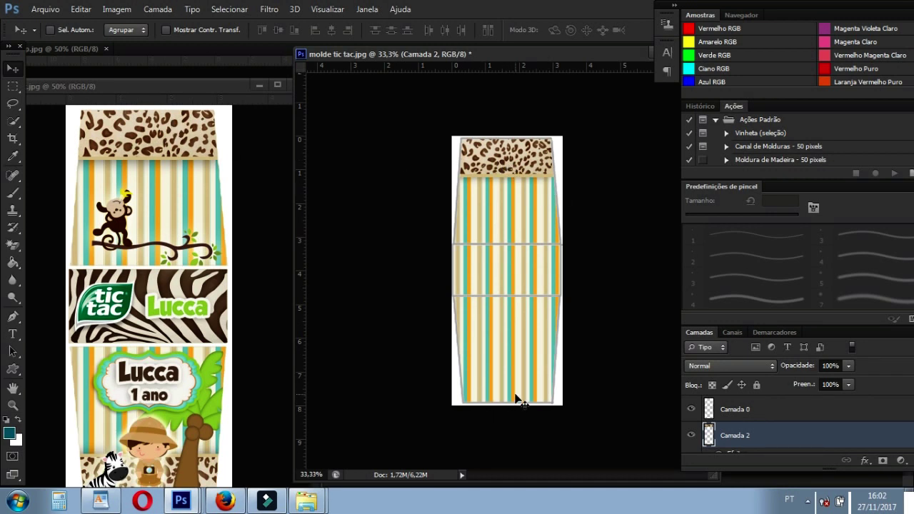
Duplicate the leopard band layer as 'Camada 2 cópia'.
{"action": "left_click_drag", "start_coordinate": [193, 85], "coordinate": [192, 62]}
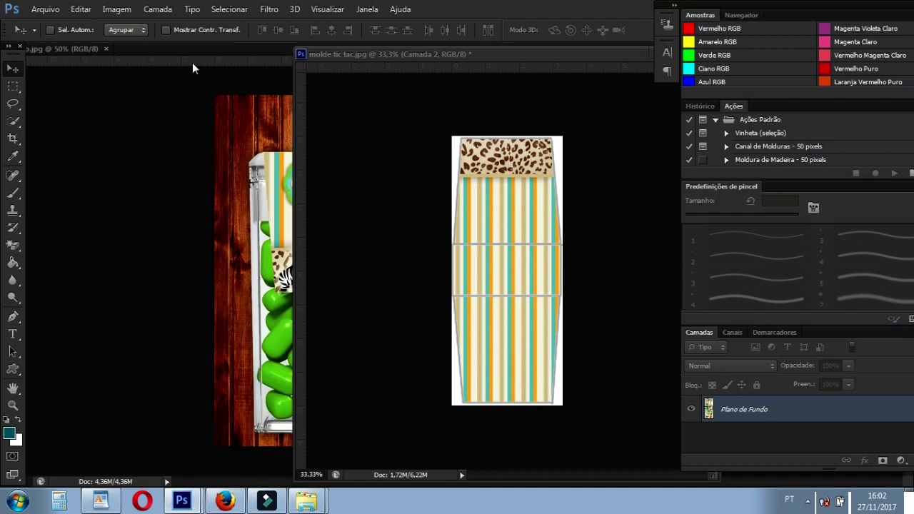
{"action": "right_click", "coordinate": [515, 164]}
{"action": "left_click", "coordinate": [529, 169]}
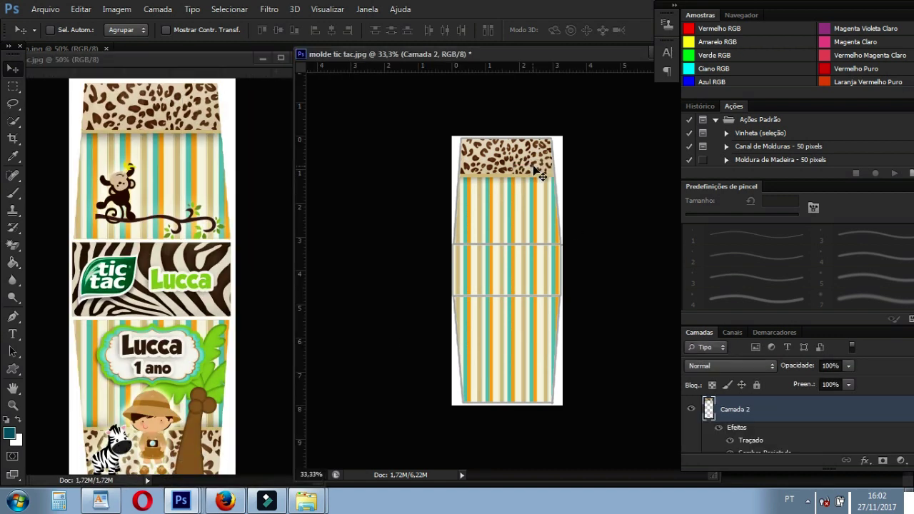
{"action": "right_click", "coordinate": [534, 170]}
{"action": "left_click", "coordinate": [543, 178]}
{"action": "right_click", "coordinate": [769, 413]}
{"action": "left_click", "coordinate": [500, 107]}
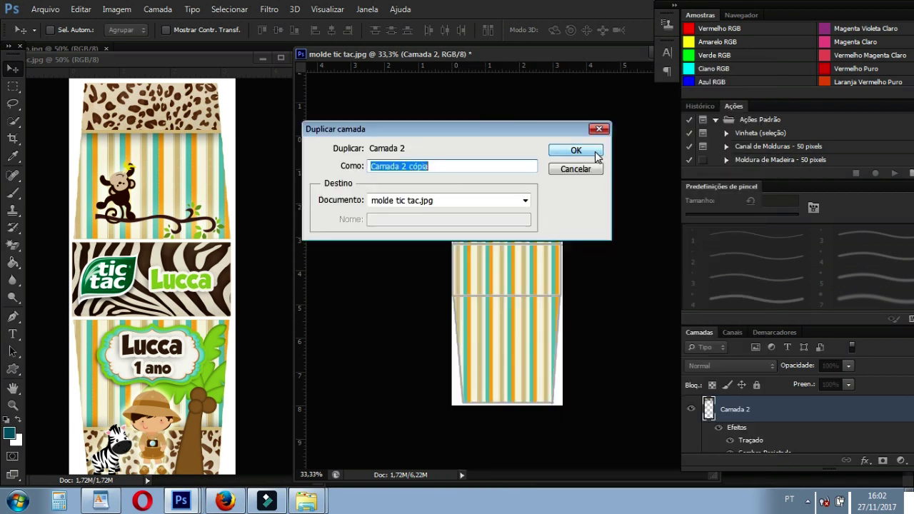
{"action": "left_click", "coordinate": [580, 151]}
Move the leopard band copy down onto the template's bottom flap.
{"action": "left_click_drag", "start_coordinate": [537, 164], "coordinate": [529, 345]}
{"action": "mouse_move", "coordinate": [513, 268]}
{"action": "left_mouse_down"}
{"action": "mouse_move", "coordinate": [537, 391]}
{"action": "mouse_move", "coordinate": [526, 388]}
{"action": "left_mouse_up"}
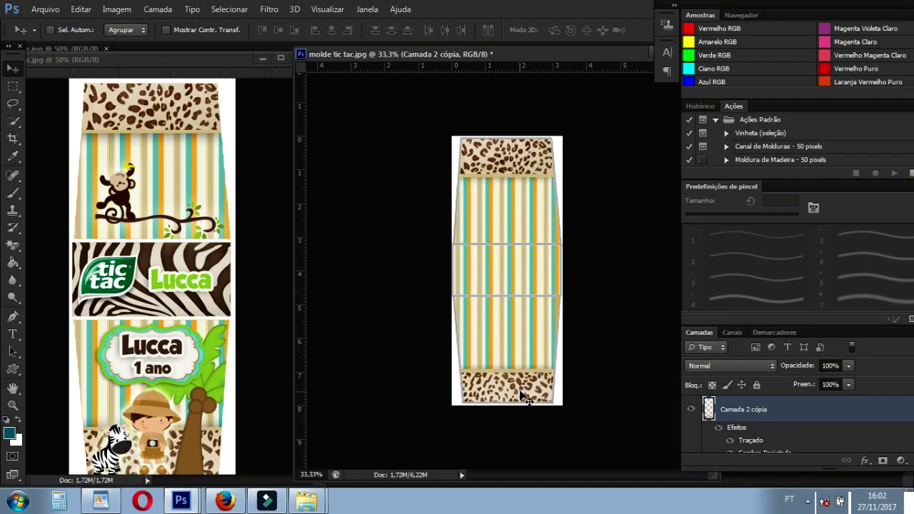
{"action": "left_click_drag", "start_coordinate": [521, 395], "coordinate": [521, 394]}
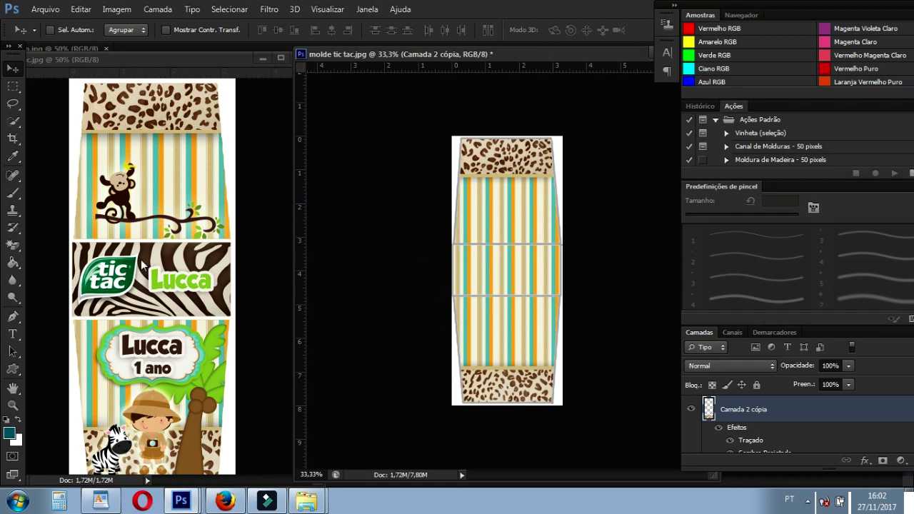
{"action": "left_click", "coordinate": [167, 260]}
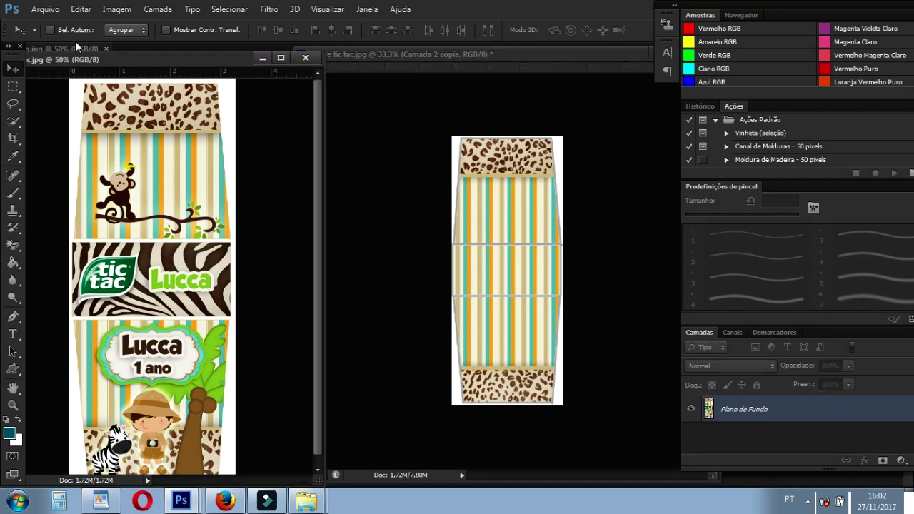
Open the zebra-stripe pattern image and drag it into the molde tic tac template.
{"action": "left_click", "coordinate": [45, 10]}
{"action": "left_click", "coordinate": [57, 34]}
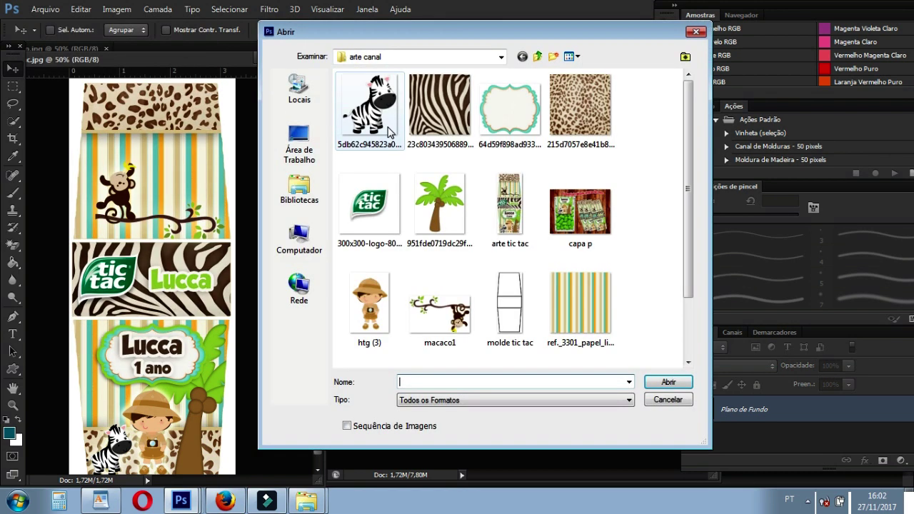
{"action": "scroll", "coordinate": [652, 198], "scroll_direction": "down", "scroll_amount": 3}
{"action": "scroll", "coordinate": [571, 128], "scroll_direction": "up", "scroll_amount": 3}
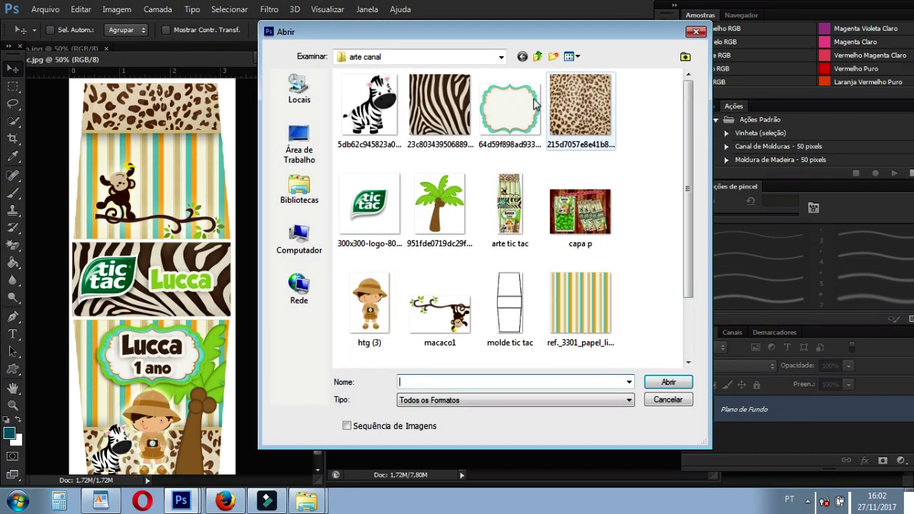
{"action": "left_click", "coordinate": [440, 104]}
{"action": "left_click", "coordinate": [667, 382]}
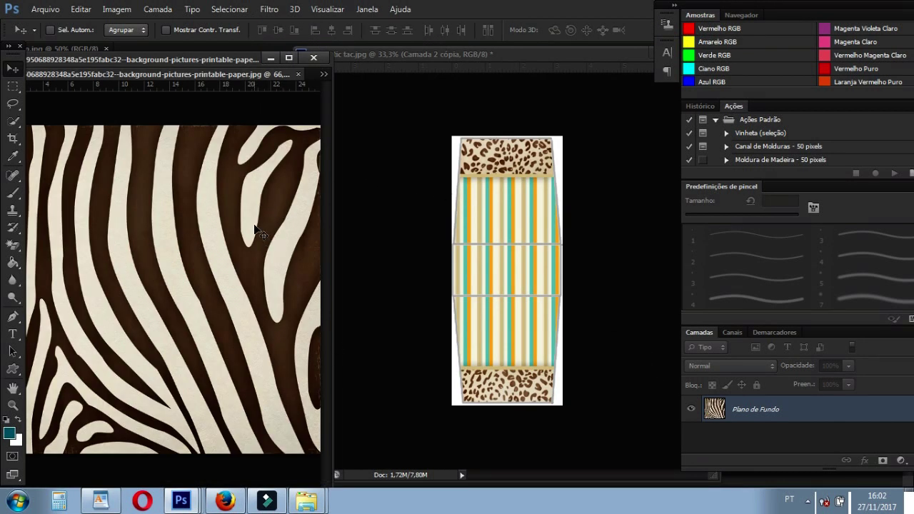
{"action": "left_click_drag", "start_coordinate": [255, 230], "coordinate": [519, 269]}
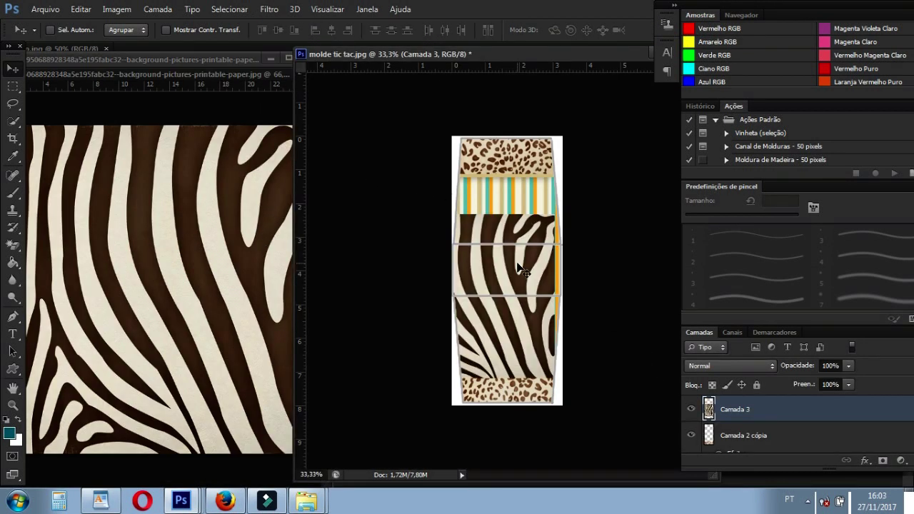
Resize the zebra layer (Camada 3) into a narrow band on the middle panel and apply.
{"action": "key", "text": "ctrl+t"}
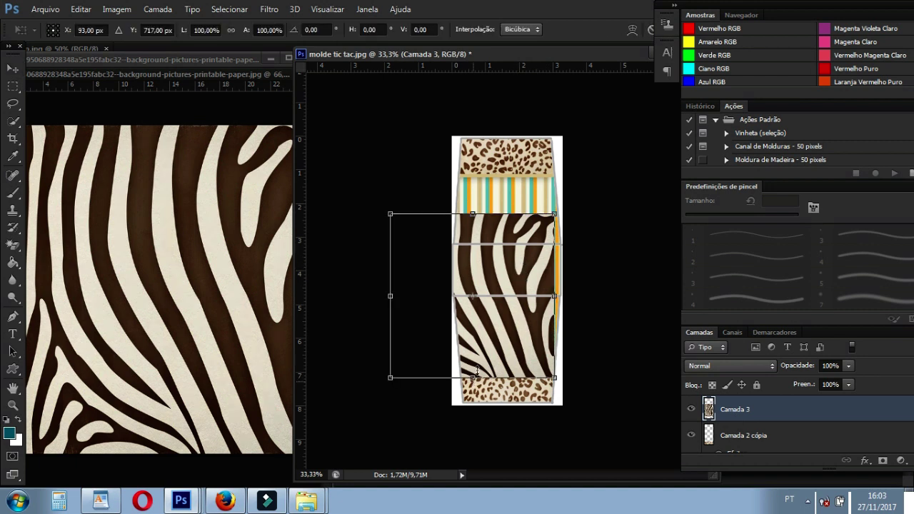
{"action": "left_click_drag", "start_coordinate": [476, 370], "coordinate": [503, 304]}
{"action": "left_click_drag", "start_coordinate": [478, 213], "coordinate": [478, 246]}
{"action": "left_click_drag", "start_coordinate": [390, 270], "coordinate": [445, 272]}
{"action": "left_click_drag", "start_coordinate": [555, 272], "coordinate": [562, 271]}
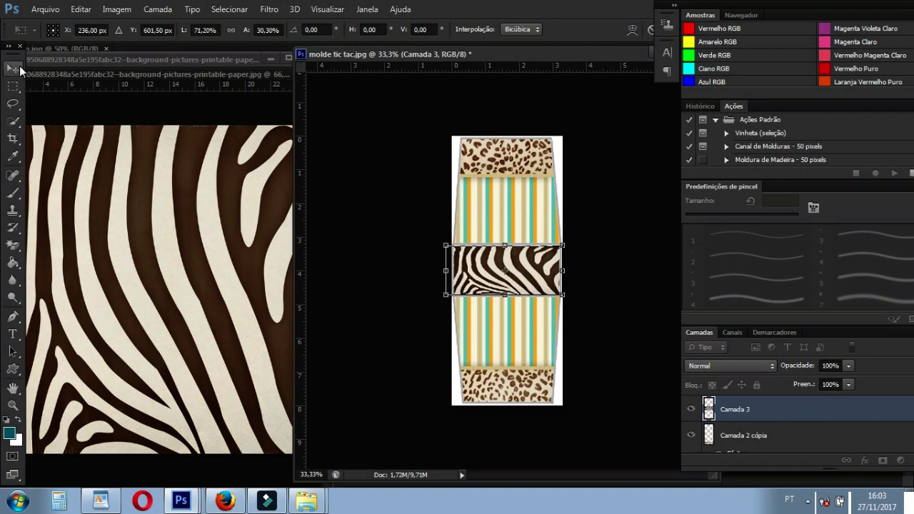
{"action": "left_click", "coordinate": [19, 66]}
{"action": "left_click", "coordinate": [366, 195]}
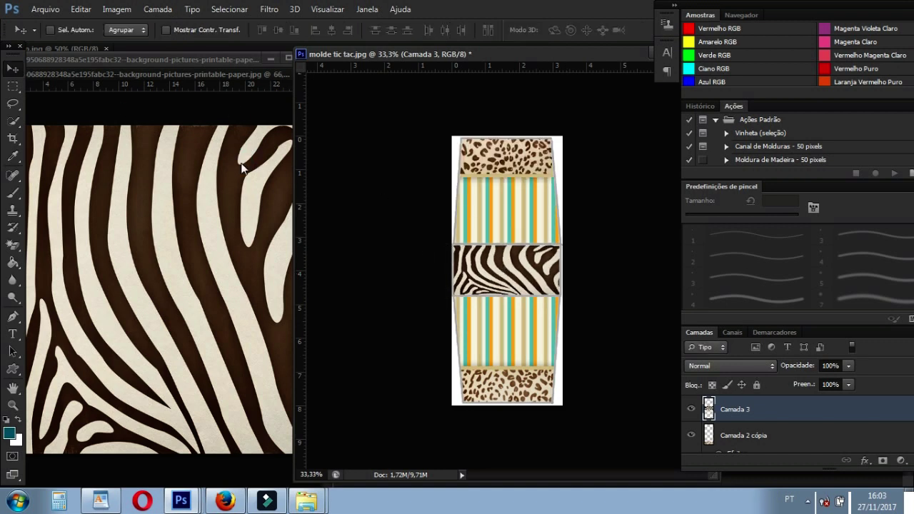
{"action": "left_click", "coordinate": [242, 168]}
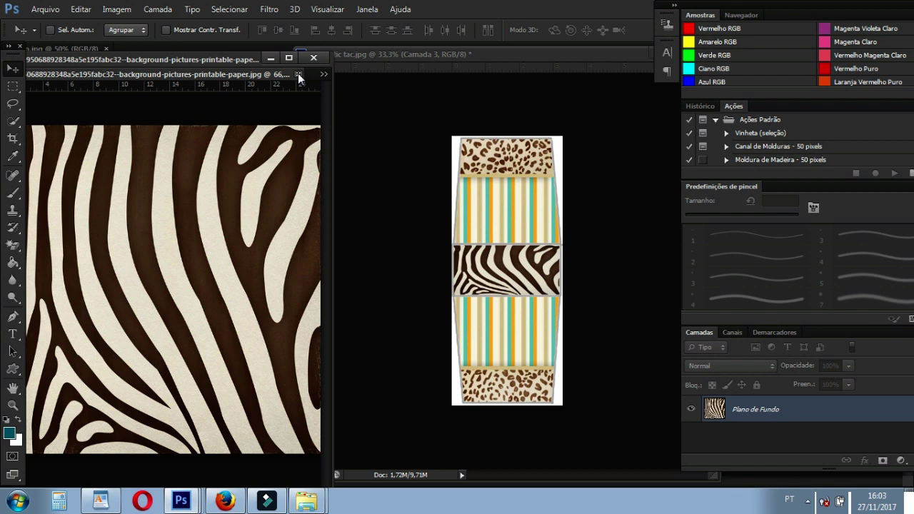
Close the zebra pattern image, move the reference window aside, and show the arte canal folder.
{"action": "left_click", "coordinate": [299, 75]}
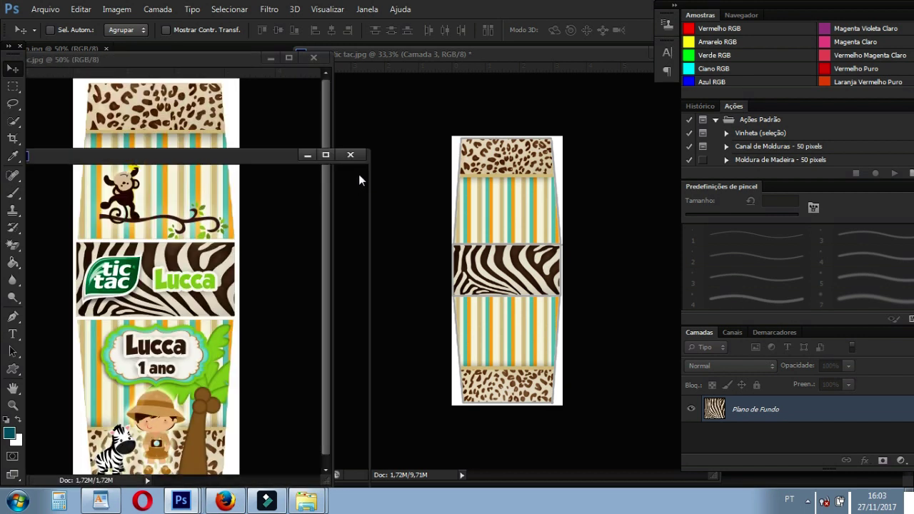
{"action": "left_click", "coordinate": [350, 155]}
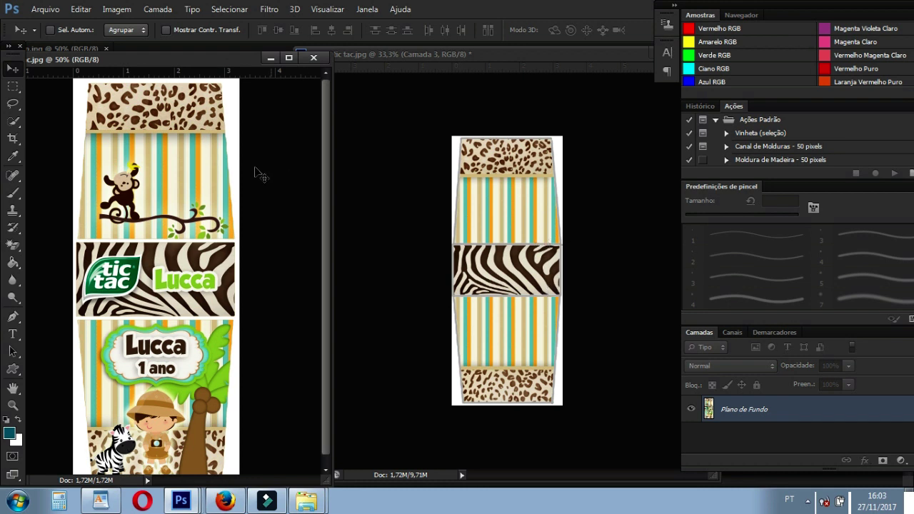
{"action": "mouse_move", "coordinate": [206, 57]}
{"action": "left_mouse_down"}
{"action": "mouse_move", "coordinate": [207, 46]}
{"action": "mouse_move", "coordinate": [207, 54]}
{"action": "left_mouse_up"}
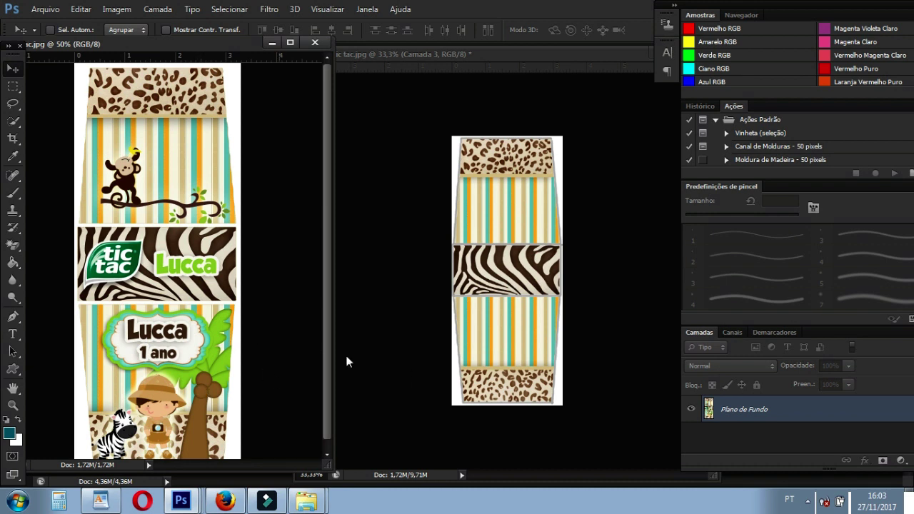
{"action": "left_click", "coordinate": [44, 9]}
{"action": "left_click", "coordinate": [49, 36]}
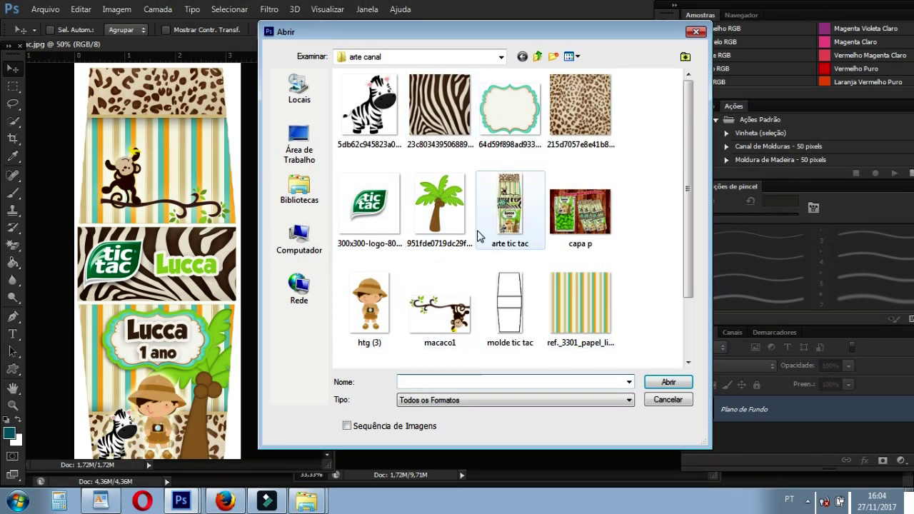
Drag the tic tac logo PNG onto the zebra band as Camada 4, then close the logo.
{"action": "left_click", "coordinate": [370, 202]}
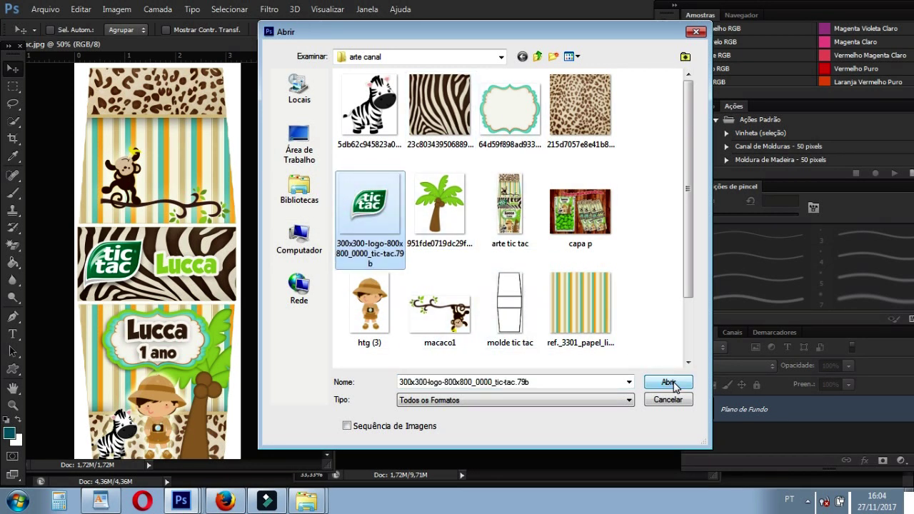
{"action": "left_click", "coordinate": [668, 383]}
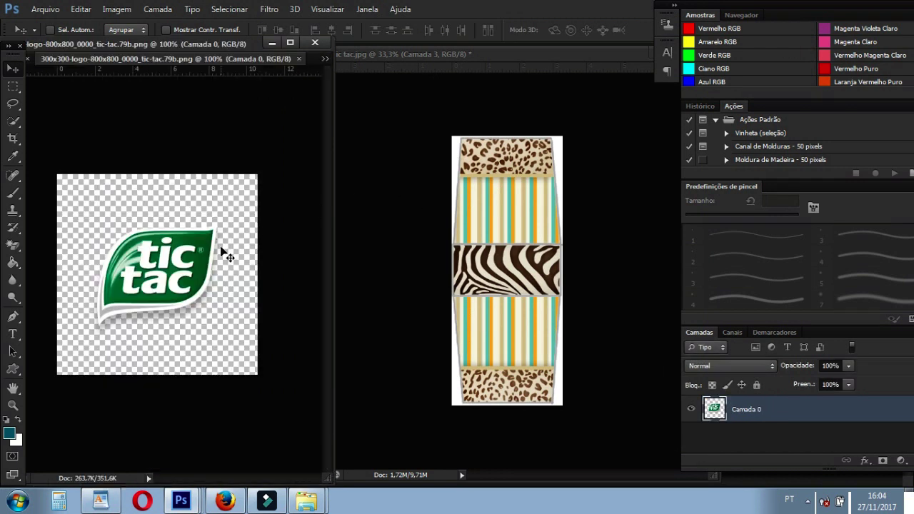
{"action": "mouse_move", "coordinate": [182, 254]}
{"action": "left_mouse_down"}
{"action": "mouse_move", "coordinate": [442, 263]}
{"action": "mouse_move", "coordinate": [477, 273]}
{"action": "left_mouse_up"}
{"action": "left_click", "coordinate": [110, 140]}
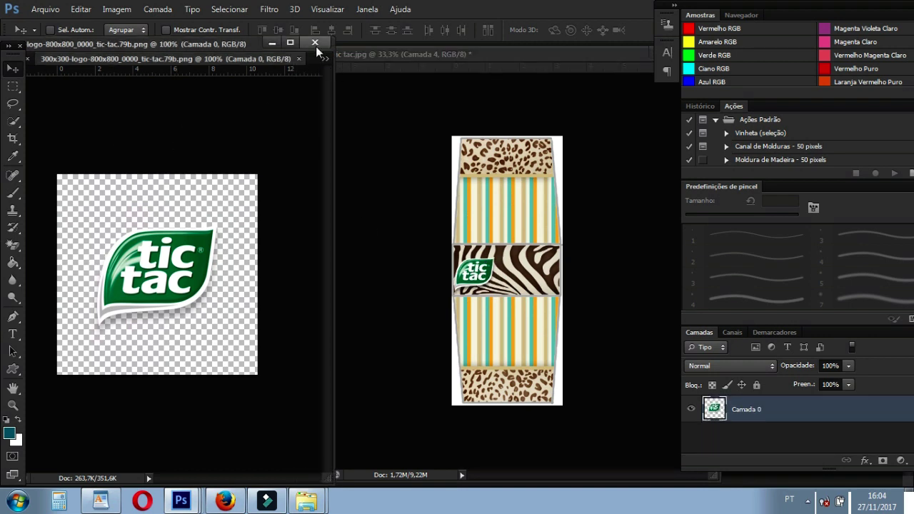
{"action": "left_click_drag", "start_coordinate": [243, 51], "coordinate": [260, 160]}
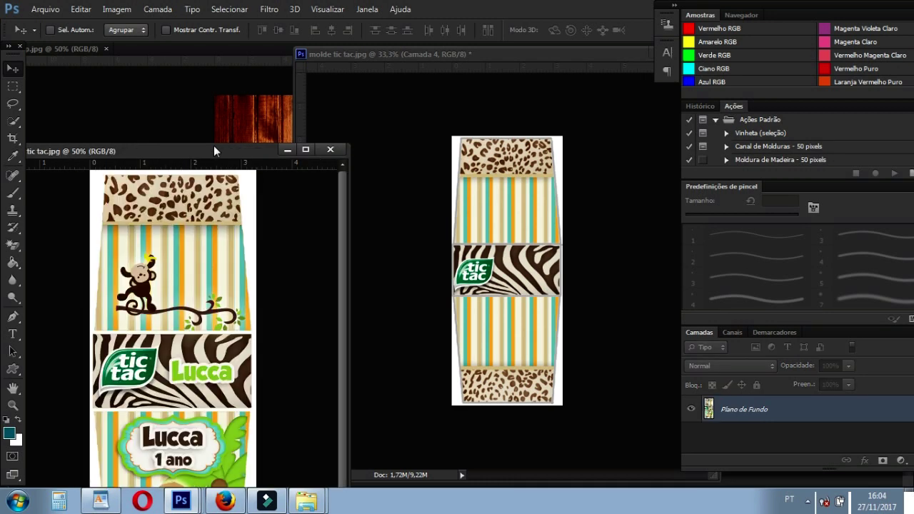
{"action": "left_click_drag", "start_coordinate": [213, 150], "coordinate": [192, 90]}
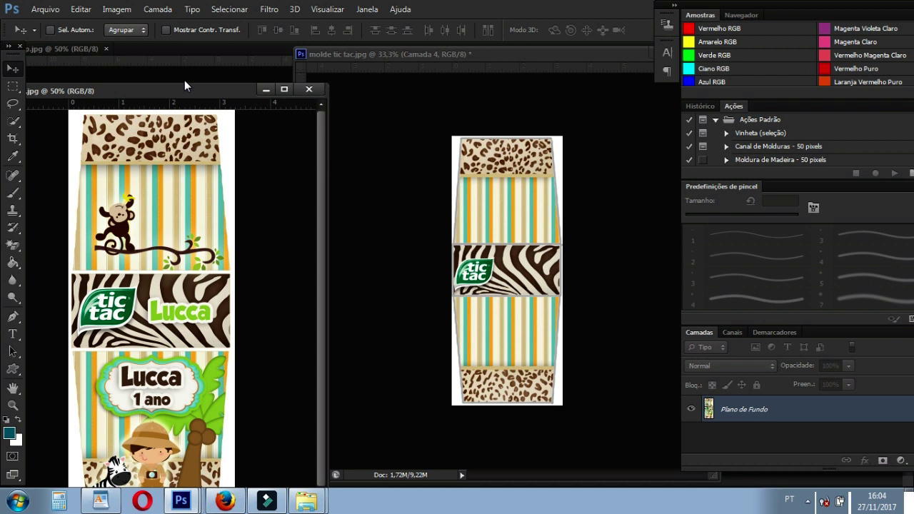
{"action": "left_click_drag", "start_coordinate": [185, 90], "coordinate": [198, 59]}
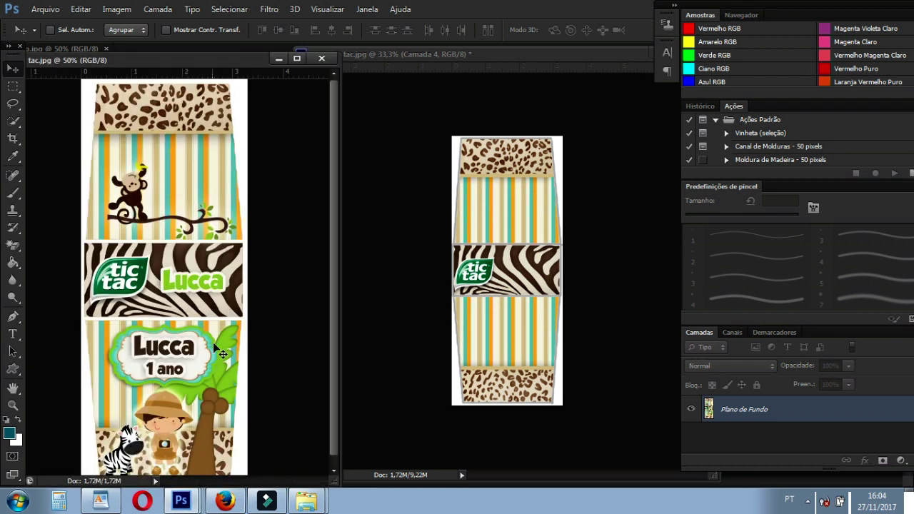
Open the palm-tree PNG in its own window alongside the tic tac template.
{"action": "left_click", "coordinate": [45, 9]}
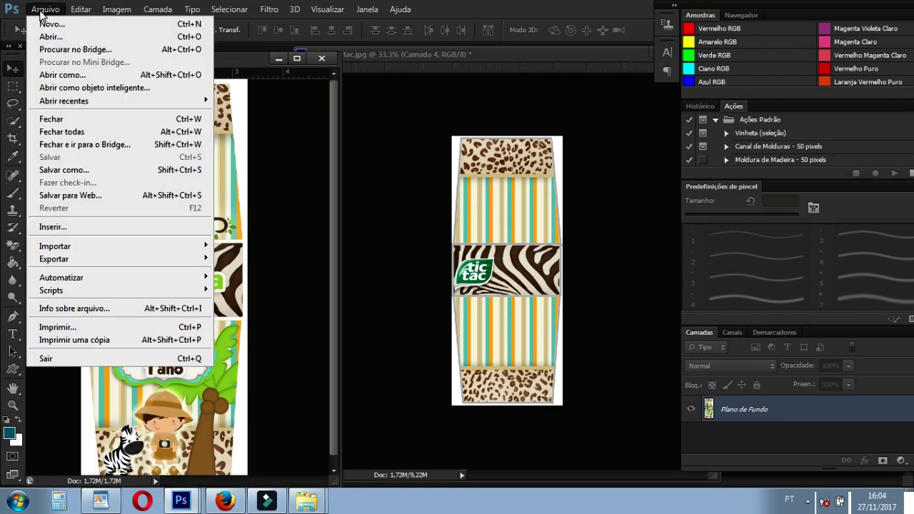
{"action": "left_click", "coordinate": [50, 36]}
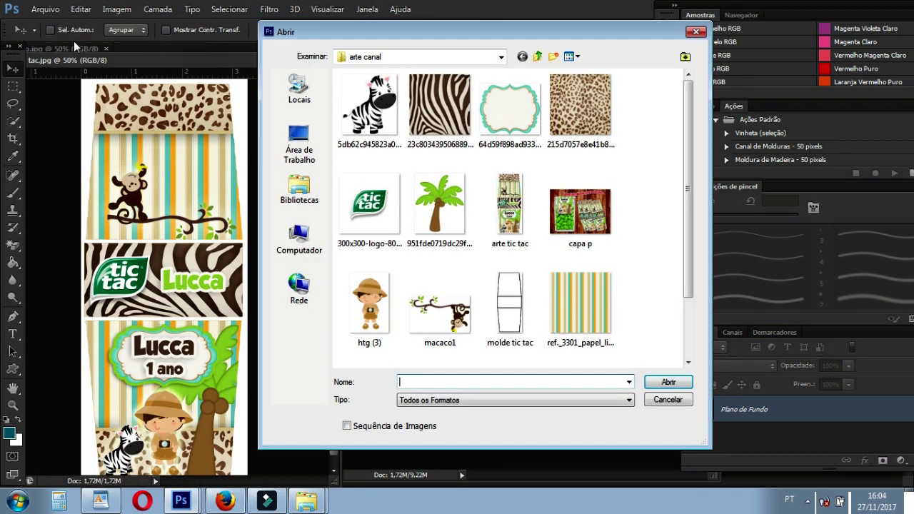
{"action": "left_click", "coordinate": [440, 205]}
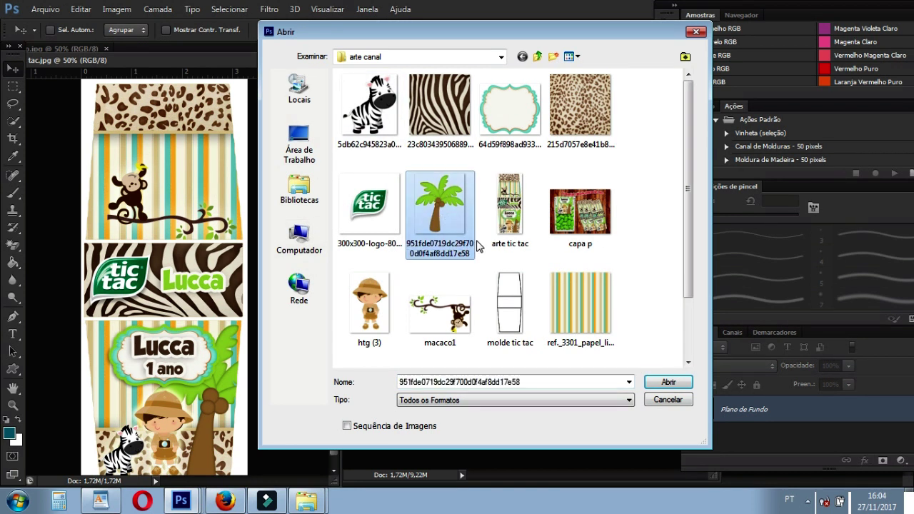
{"action": "left_click", "coordinate": [671, 384]}
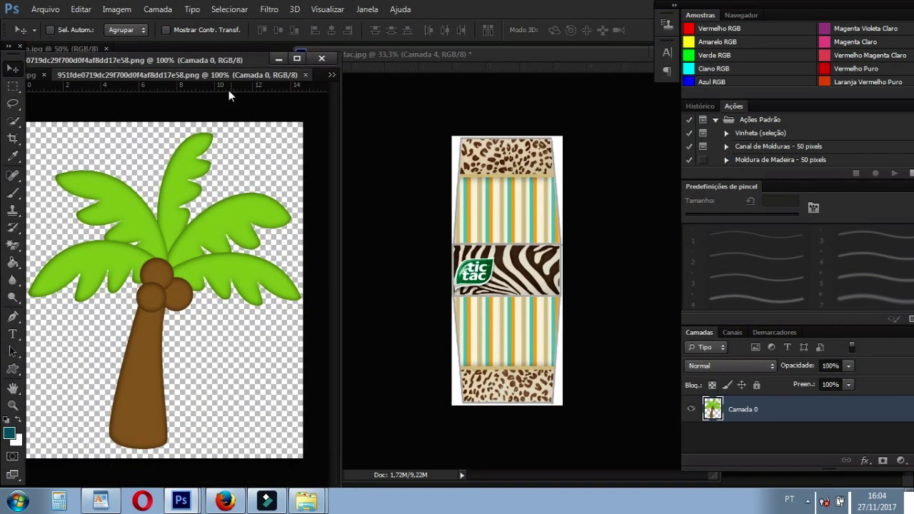
{"action": "left_click_drag", "start_coordinate": [214, 74], "coordinate": [214, 236]}
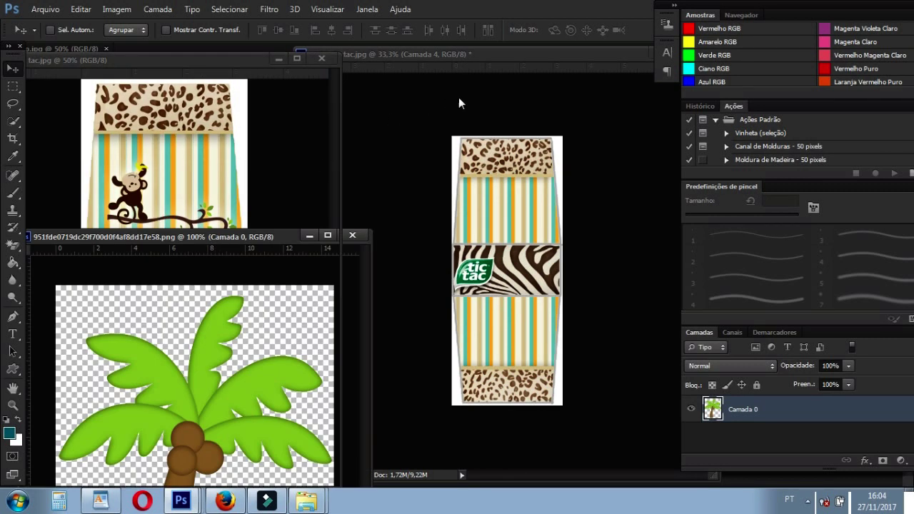
{"action": "left_click", "coordinate": [210, 60]}
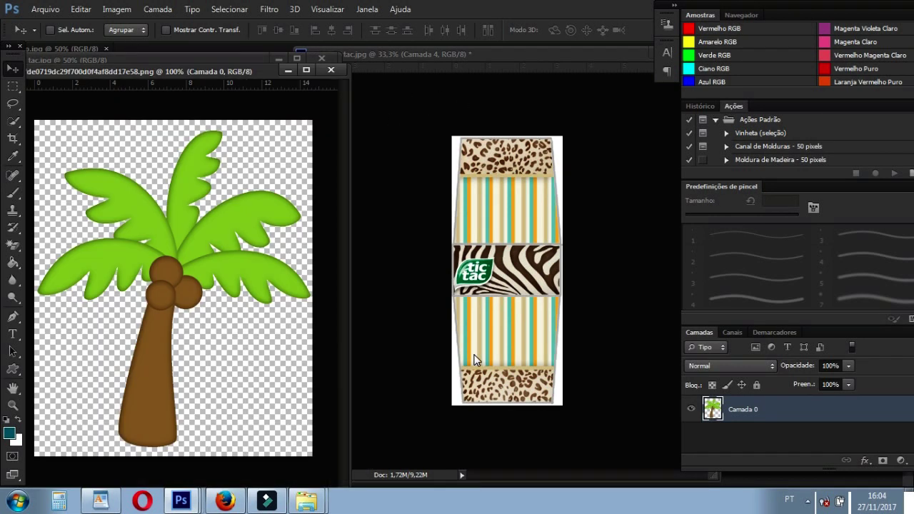
{"action": "left_click", "coordinate": [528, 391]}
Copy the palm tree onto the template's lower striped panel as Camada 5, then close the PNG.
{"action": "right_click", "coordinate": [520, 388]}
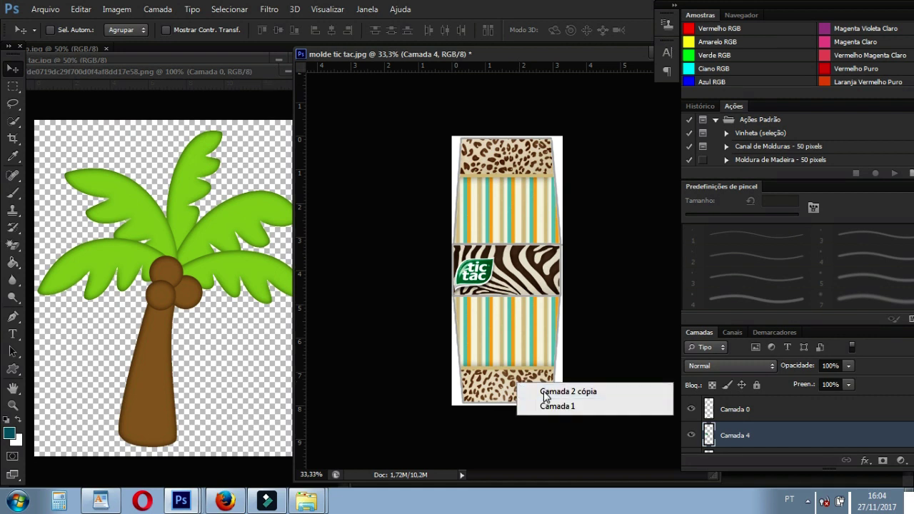
{"action": "left_click", "coordinate": [546, 392]}
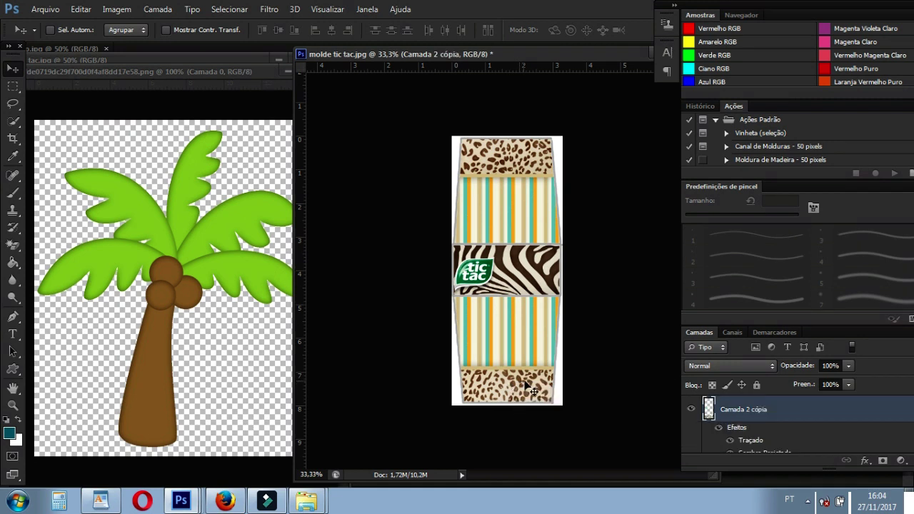
{"action": "right_click", "coordinate": [512, 379]}
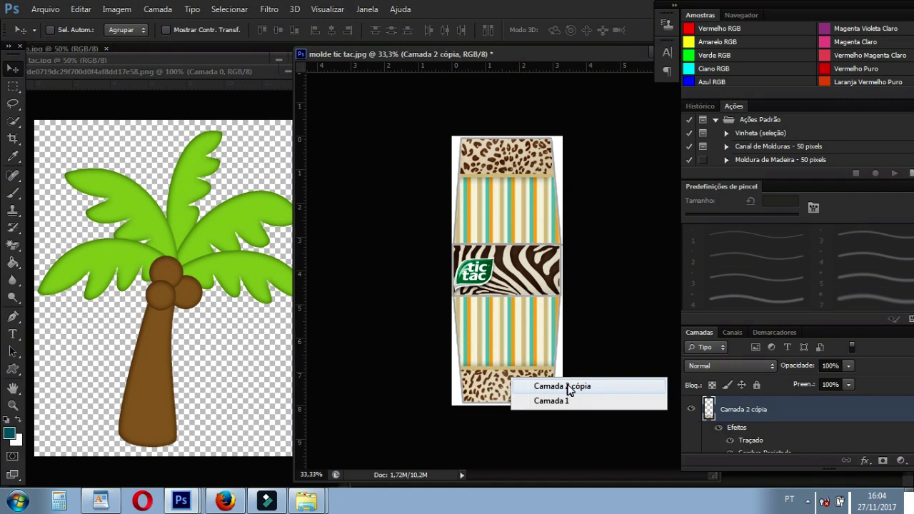
{"action": "left_click", "coordinate": [232, 295]}
{"action": "mouse_move", "coordinate": [228, 293]}
{"action": "left_mouse_down"}
{"action": "mouse_move", "coordinate": [532, 374]}
{"action": "mouse_move", "coordinate": [534, 342]}
{"action": "left_mouse_up"}
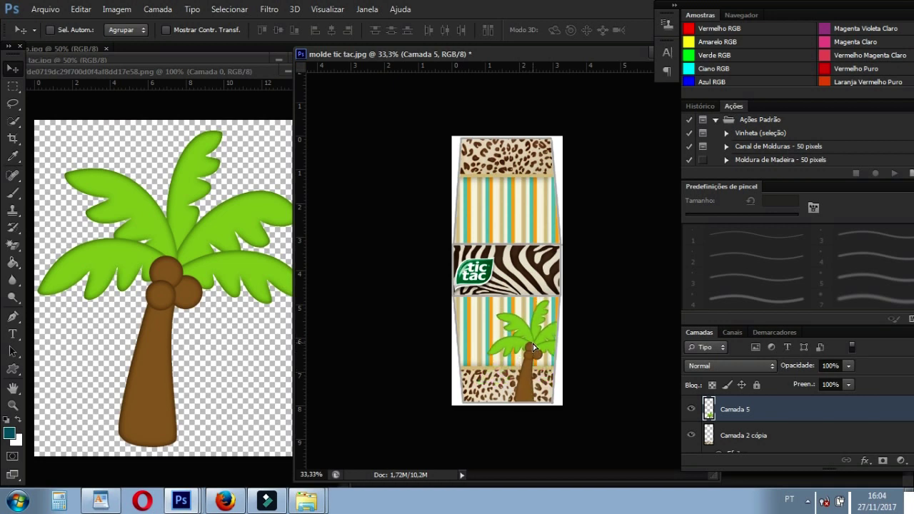
{"action": "left_click", "coordinate": [191, 294]}
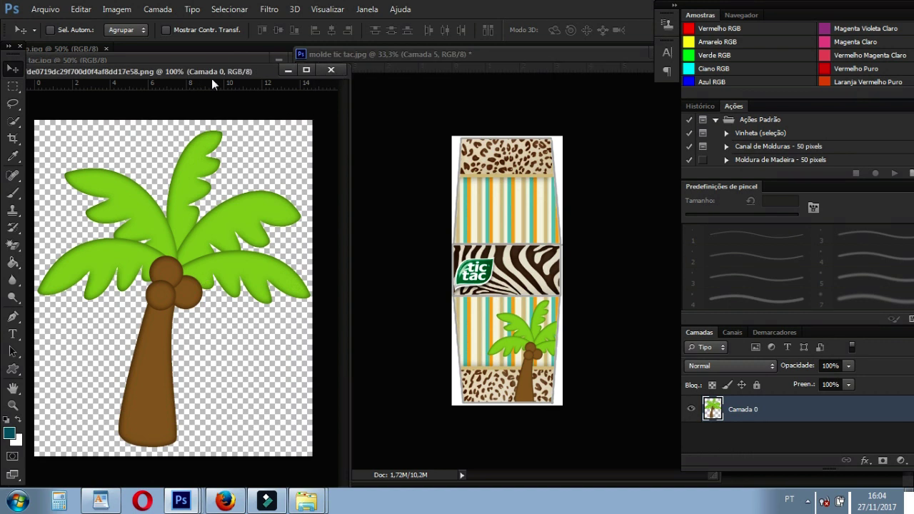
{"action": "left_click_drag", "start_coordinate": [216, 72], "coordinate": [244, 200]}
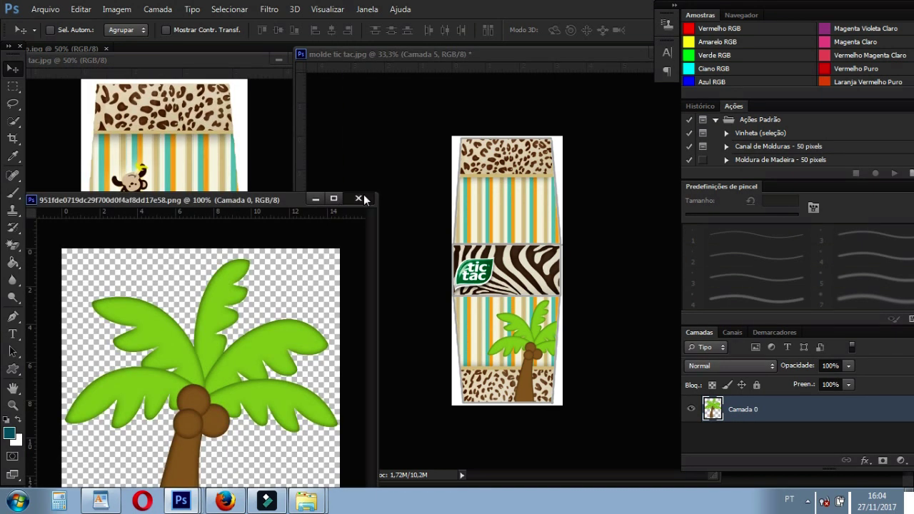
{"action": "left_click", "coordinate": [362, 198]}
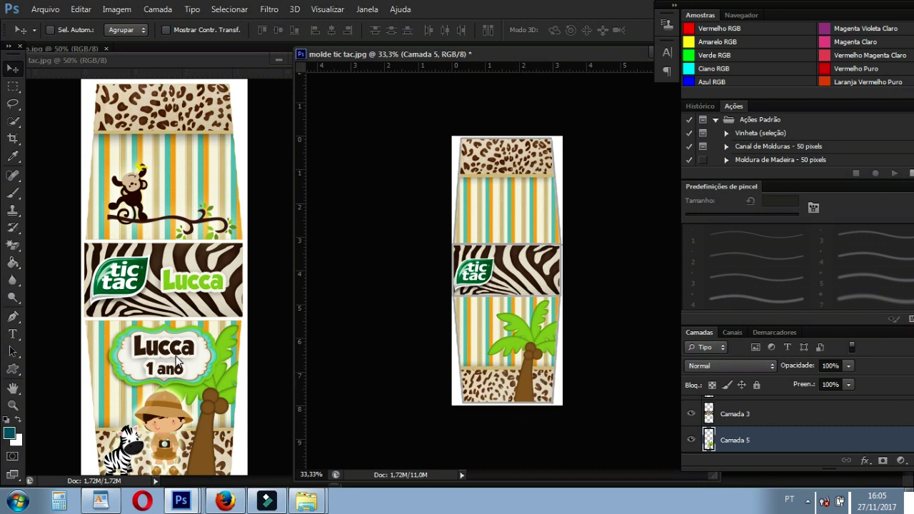
Add the safari boy from htg (3), scaled to about 37% beside the palm.
{"action": "left_click", "coordinate": [25, 10]}
{"action": "left_click", "coordinate": [50, 41]}
{"action": "double_click", "coordinate": [321, 388]}
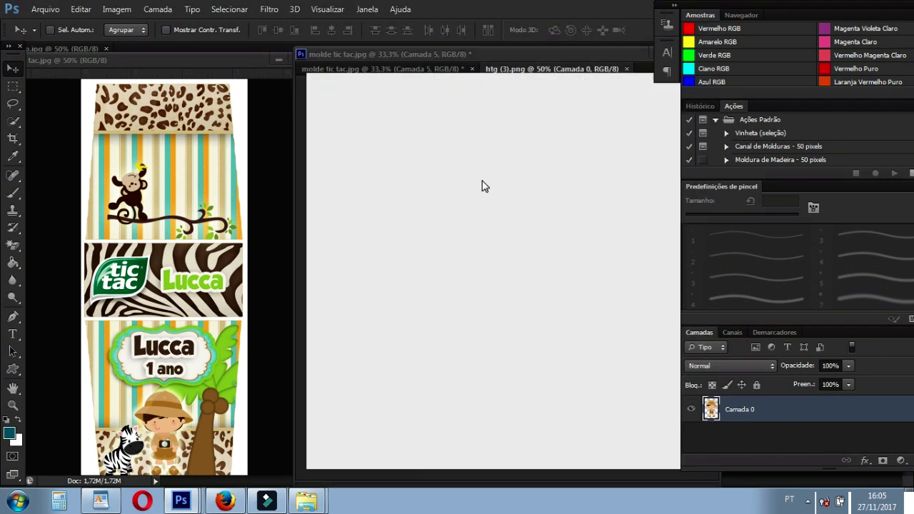
{"action": "left_click_drag", "start_coordinate": [487, 304], "coordinate": [493, 314]}
{"action": "key", "text": "ctrl+t"}
{"action": "mouse_move", "coordinate": [550, 464]}
{"action": "left_mouse_down"}
{"action": "mouse_move", "coordinate": [457, 411]}
{"action": "mouse_move", "coordinate": [497, 357]}
{"action": "left_mouse_up"}
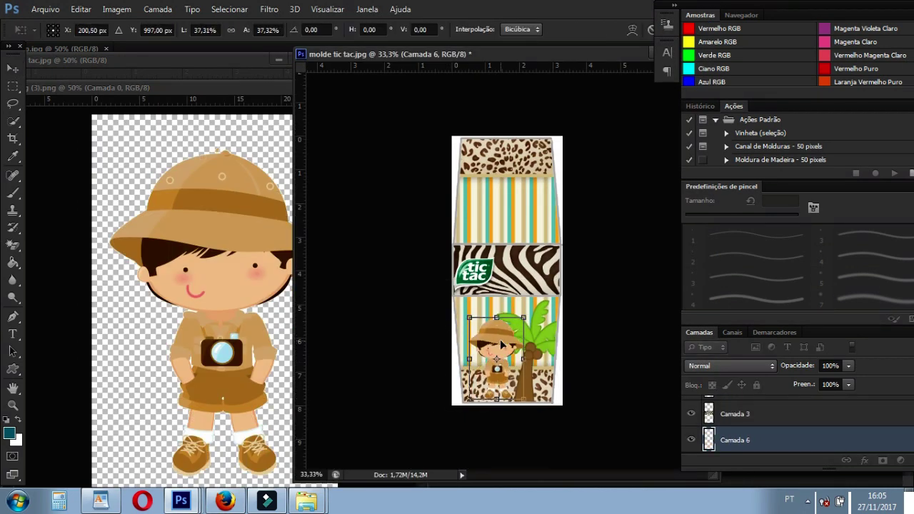
{"action": "left_click", "coordinate": [13, 75]}
{"action": "key", "text": "Return"}
{"action": "key", "text": "ctrl+w"}
Add the zebra image, scaled down into the label's bottom-left corner.
{"action": "left_click", "coordinate": [45, 9]}
{"action": "left_click", "coordinate": [47, 36]}
{"action": "double_click", "coordinate": [332, 93]}
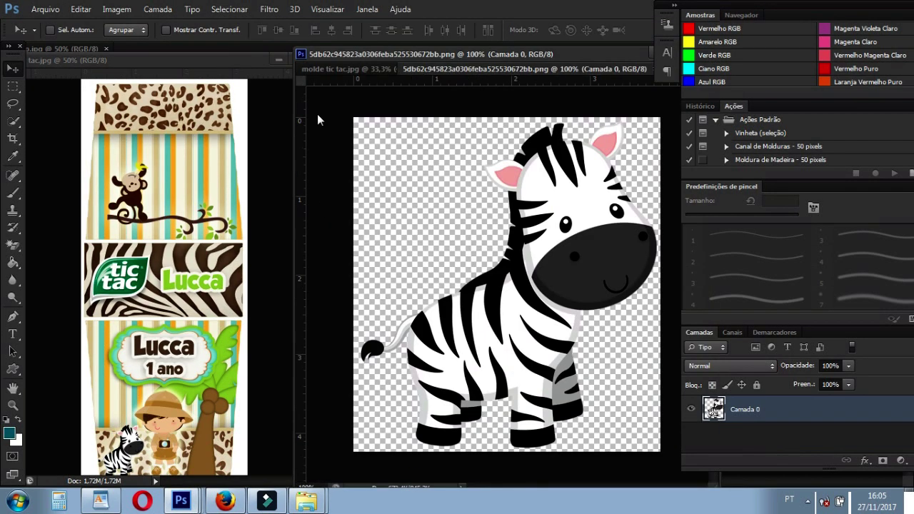
{"action": "left_click_drag", "start_coordinate": [469, 307], "coordinate": [544, 360]}
{"action": "key", "text": "ctrl+t"}
{"action": "mouse_move", "coordinate": [581, 316]}
{"action": "left_mouse_down"}
{"action": "mouse_move", "coordinate": [509, 393]}
{"action": "mouse_move", "coordinate": [492, 368]}
{"action": "left_mouse_up"}
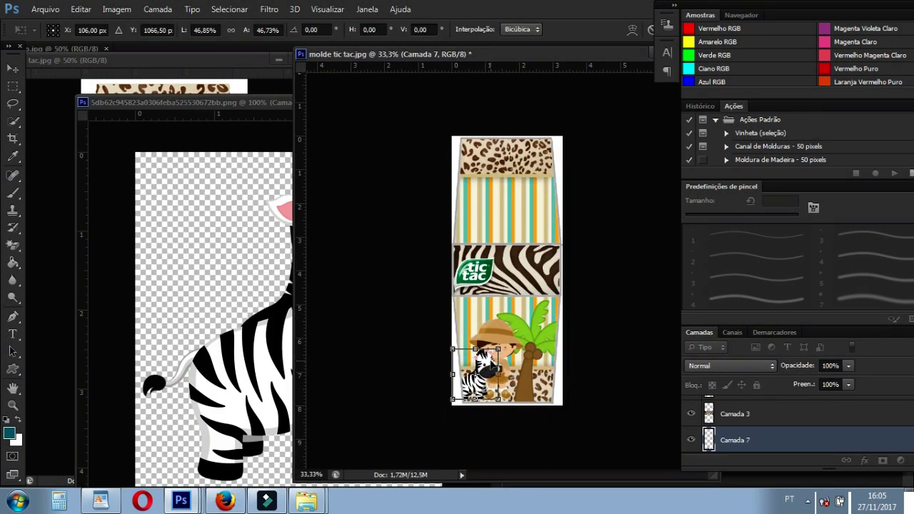
{"action": "key", "text": "v"}
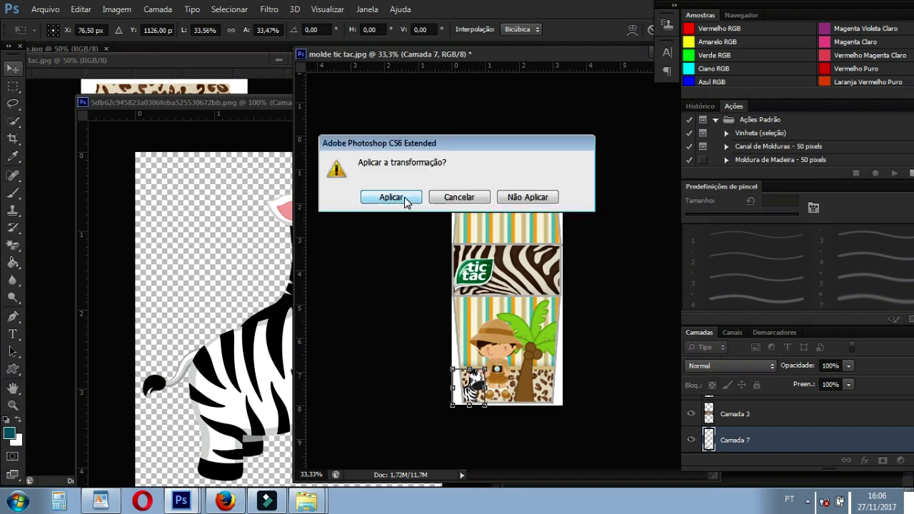
{"action": "key", "text": "Return"}
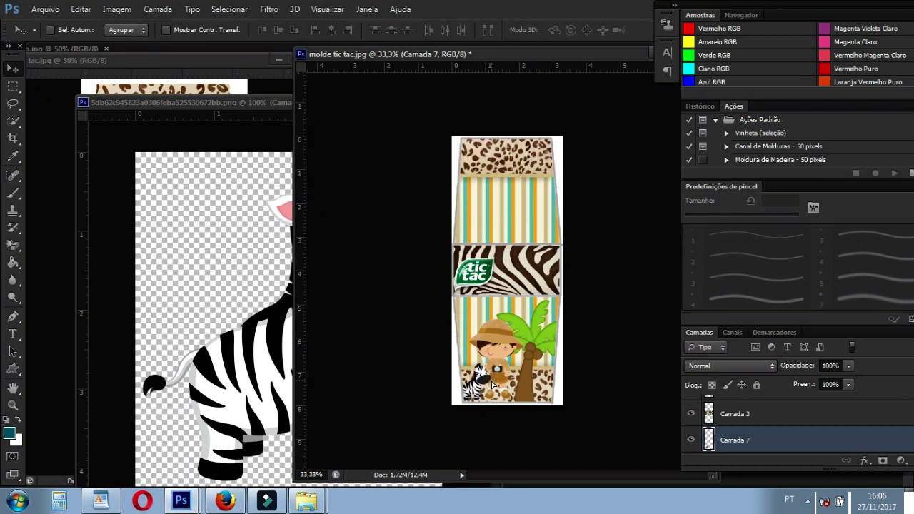
Zoom in on the bottom of the label and close the zebra document.
{"action": "left_click", "coordinate": [13, 405]}
{"action": "left_click", "coordinate": [507, 318]}
{"action": "left_click", "coordinate": [13, 72]}
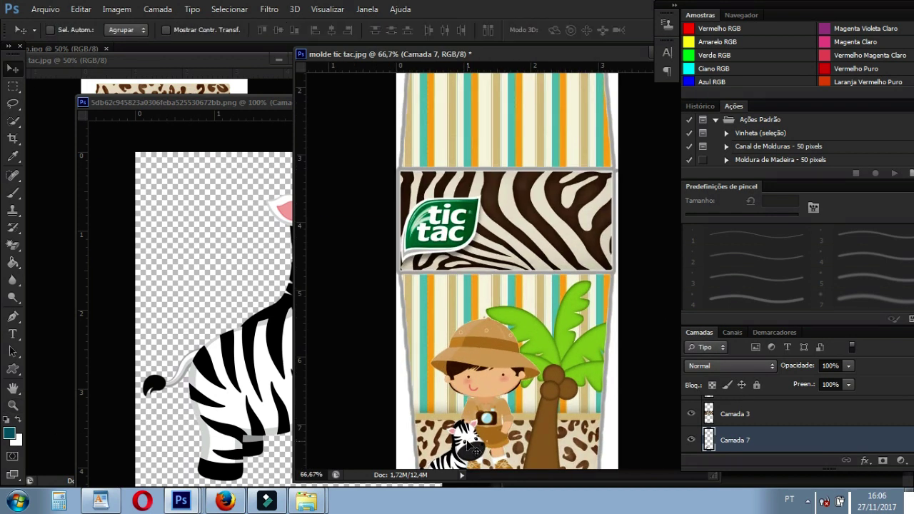
{"action": "left_click_drag", "start_coordinate": [507, 6], "coordinate": [456, 14]}
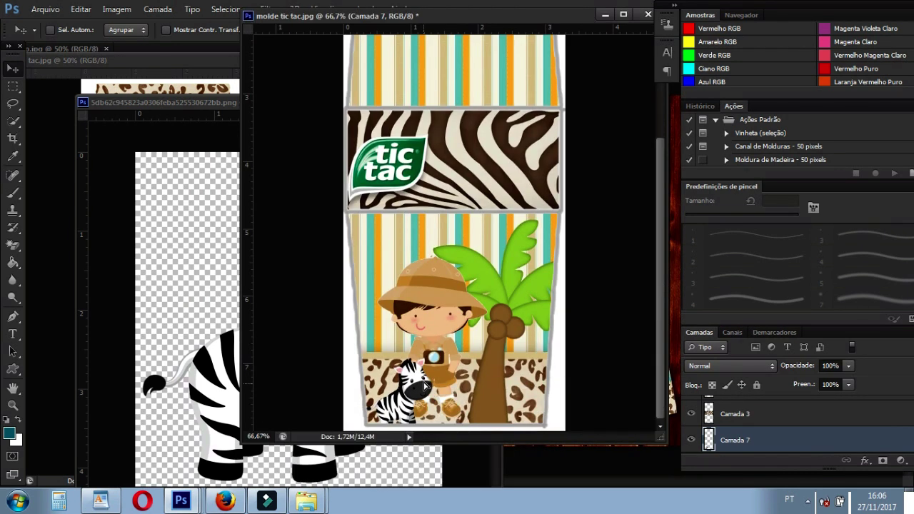
{"action": "left_click", "coordinate": [239, 363]}
{"action": "left_click", "coordinate": [482, 101]}
Fine-tune the placement of the boy (Camada 6) and zebra (Camada 7) layers.
{"action": "right_click", "coordinate": [426, 278]}
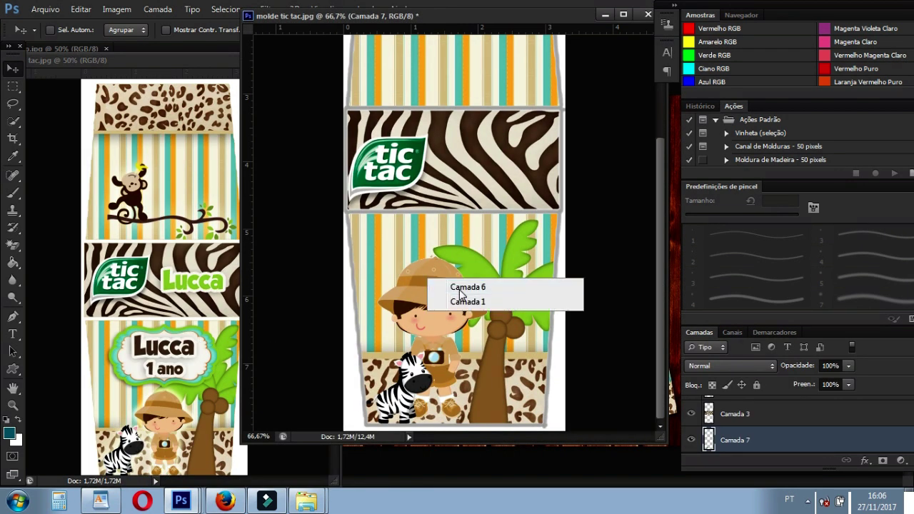
{"action": "left_click", "coordinate": [432, 282]}
{"action": "key", "text": "ctrl+t"}
{"action": "left_click", "coordinate": [403, 378]}
{"action": "left_click", "coordinate": [381, 198]}
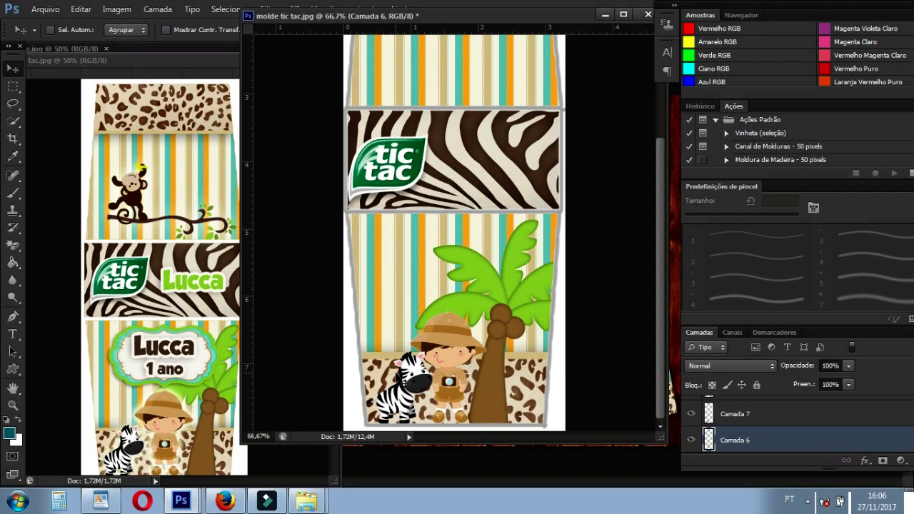
{"action": "left_click", "coordinate": [407, 379]}
{"action": "key", "text": "ctrl+t"}
{"action": "left_click", "coordinate": [12, 68]}
{"action": "left_click", "coordinate": [382, 198]}
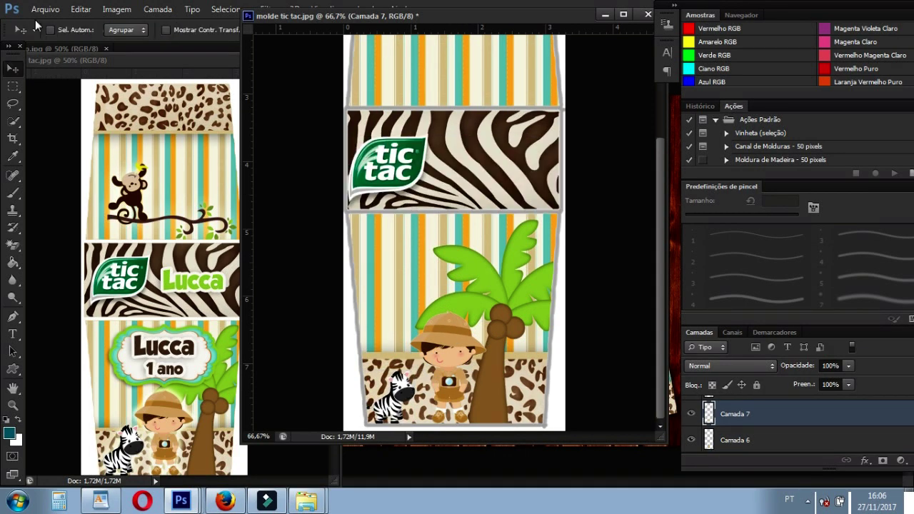
{"action": "left_click", "coordinate": [116, 9]}
Rotate the canvas 180° and copy the macaco1 monkey onto the striped panel as Camada 8.
{"action": "left_click", "coordinate": [371, 154]}
{"action": "left_click", "coordinate": [315, 152]}
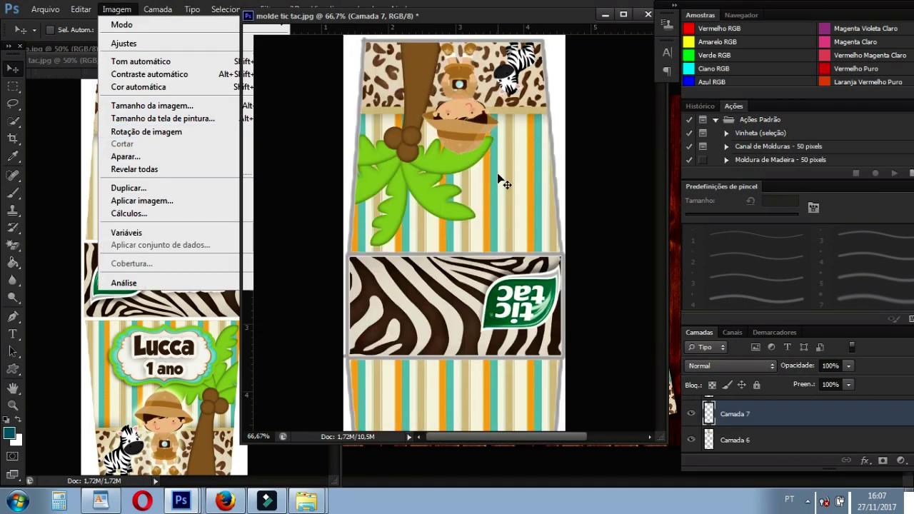
{"action": "left_click", "coordinate": [45, 9]}
{"action": "left_click", "coordinate": [50, 37]}
{"action": "double_click", "coordinate": [430, 307]}
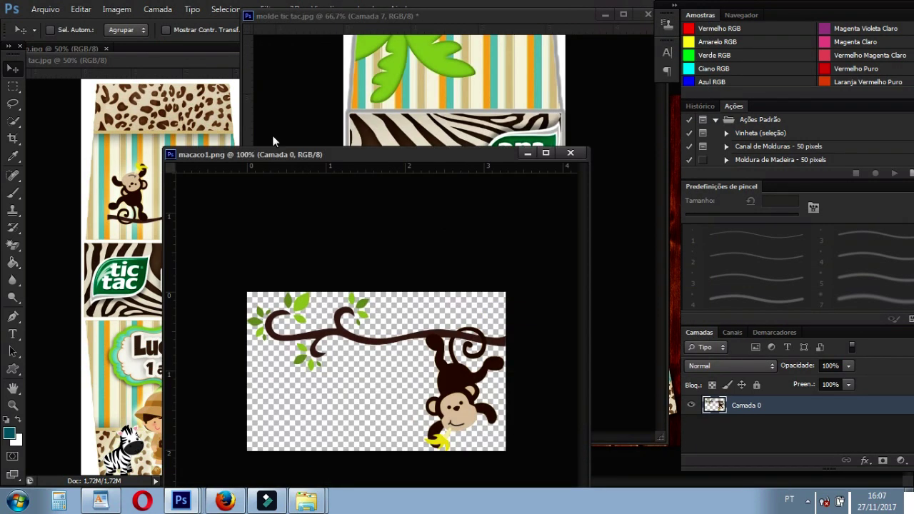
{"action": "mouse_move", "coordinate": [272, 141]}
{"action": "left_mouse_down"}
{"action": "mouse_move", "coordinate": [457, 335]}
{"action": "mouse_move", "coordinate": [496, 299]}
{"action": "left_mouse_up"}
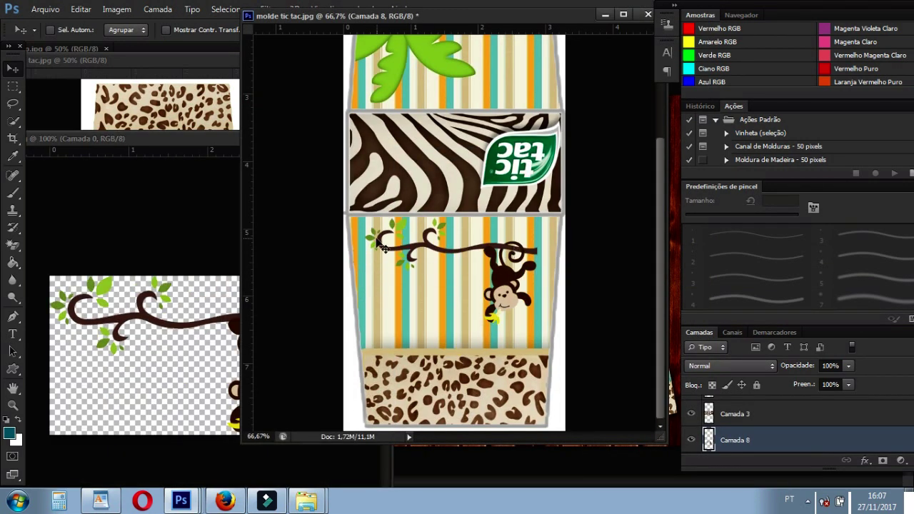
Give the monkey layer a drop shadow and rotate the canvas back upright.
{"action": "double_click", "coordinate": [785, 440]}
{"action": "left_click", "coordinate": [534, 376]}
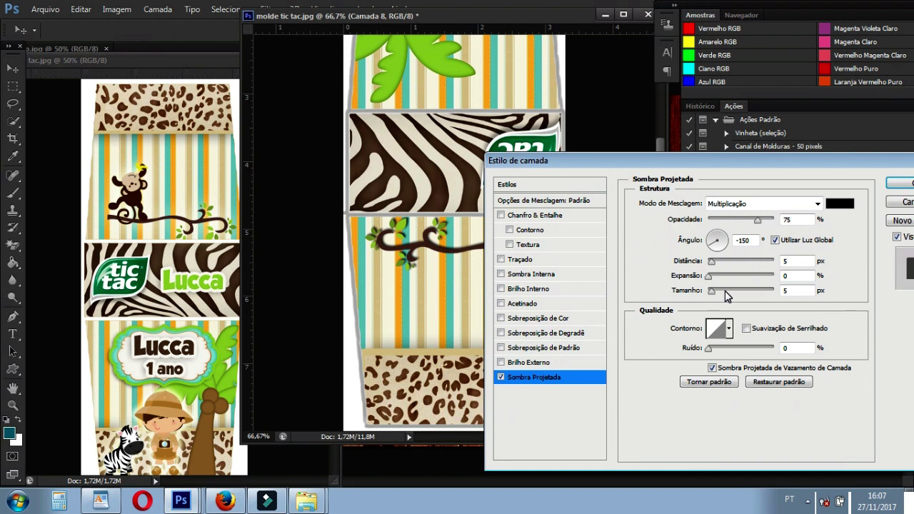
{"action": "key", "text": "Return"}
{"action": "key", "text": "z"}
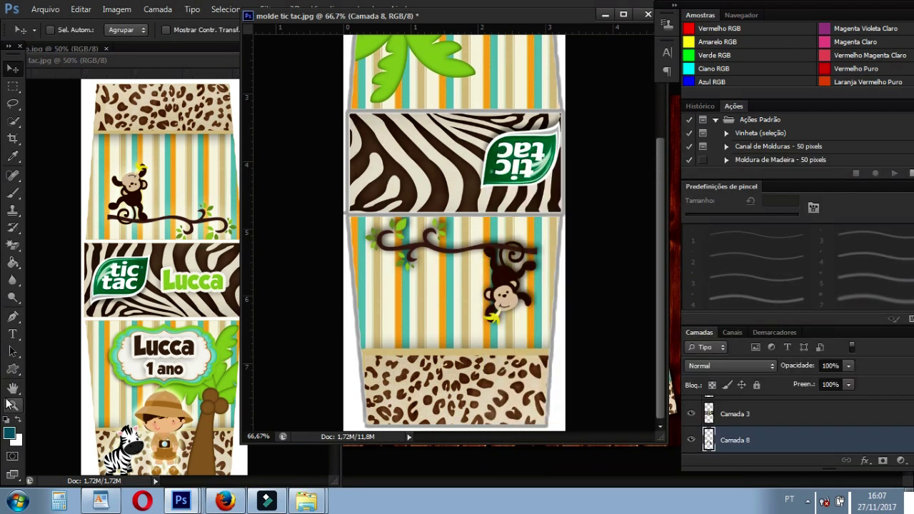
{"action": "left_click", "coordinate": [457, 235], "text": "alt"}
{"action": "left_click", "coordinate": [116, 9]}
{"action": "left_click", "coordinate": [330, 157]}
{"action": "left_click", "coordinate": [116, 10]}
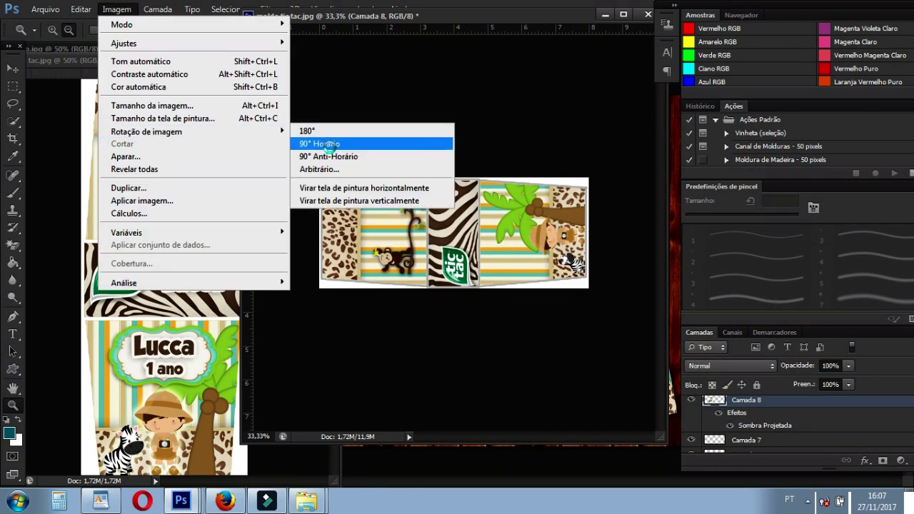
Bring up the Open dialog again for the next artwork file.
{"action": "left_click", "coordinate": [331, 156]}
{"action": "left_click", "coordinate": [45, 10]}
{"action": "left_click", "coordinate": [32, 34]}
{"action": "mouse_move", "coordinate": [685, 188]}
{"action": "left_mouse_down"}
{"action": "mouse_move", "coordinate": [693, 235]}
{"action": "mouse_move", "coordinate": [704, 171]}
{"action": "left_mouse_up"}
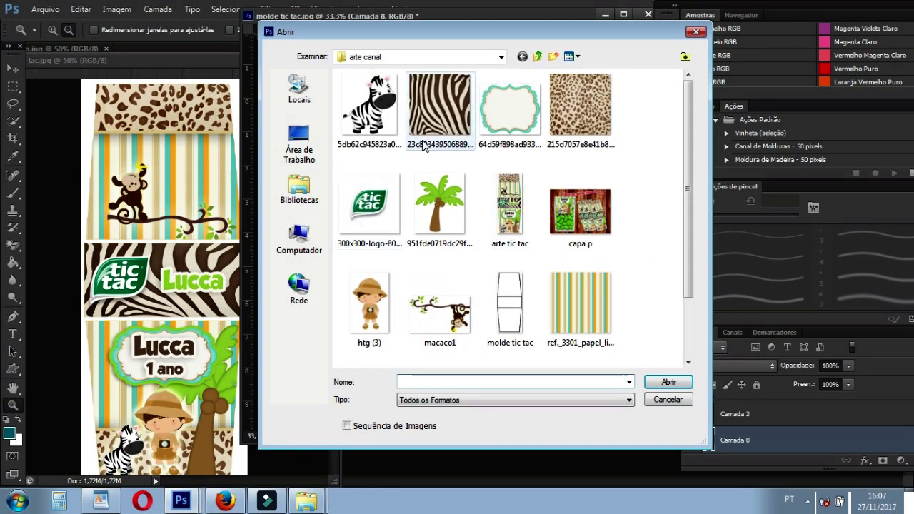
Copy the scalloped frame PNG into the template, resized to fit the lower panel.
{"action": "double_click", "coordinate": [580, 104]}
{"action": "left_click_drag", "start_coordinate": [327, 34], "coordinate": [104, 132]}
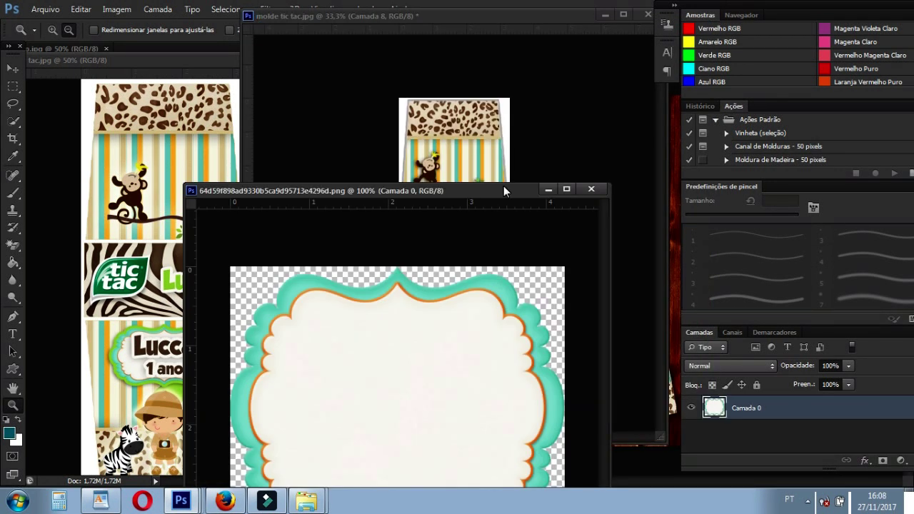
{"action": "left_click", "coordinate": [13, 67]}
{"action": "mouse_move", "coordinate": [286, 275]}
{"action": "left_mouse_down"}
{"action": "mouse_move", "coordinate": [447, 314]}
{"action": "mouse_move", "coordinate": [447, 306]}
{"action": "mouse_move", "coordinate": [494, 289]}
{"action": "left_mouse_up"}
{"action": "key", "text": "ctrl+t"}
{"action": "left_click", "coordinate": [13, 68]}
{"action": "left_click", "coordinate": [385, 196]}
Give the frame layer a green stroke and a drop shadow.
{"action": "double_click", "coordinate": [786, 416]}
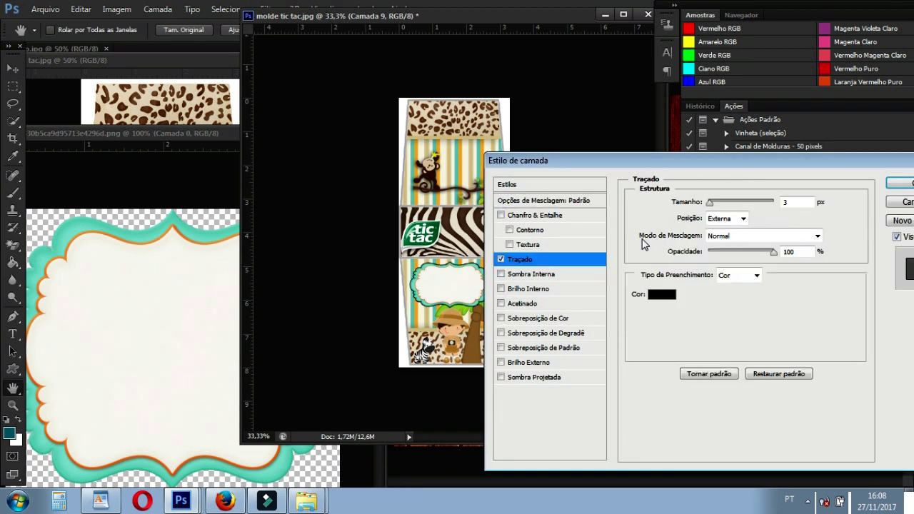
{"action": "left_click", "coordinate": [661, 294]}
{"action": "left_click", "coordinate": [740, 316]}
{"action": "left_click", "coordinate": [535, 377]}
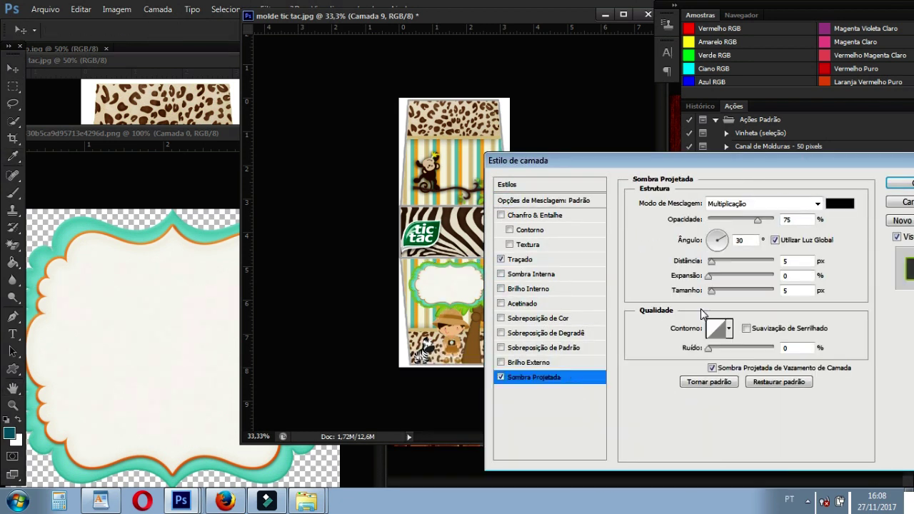
{"action": "left_click", "coordinate": [899, 182]}
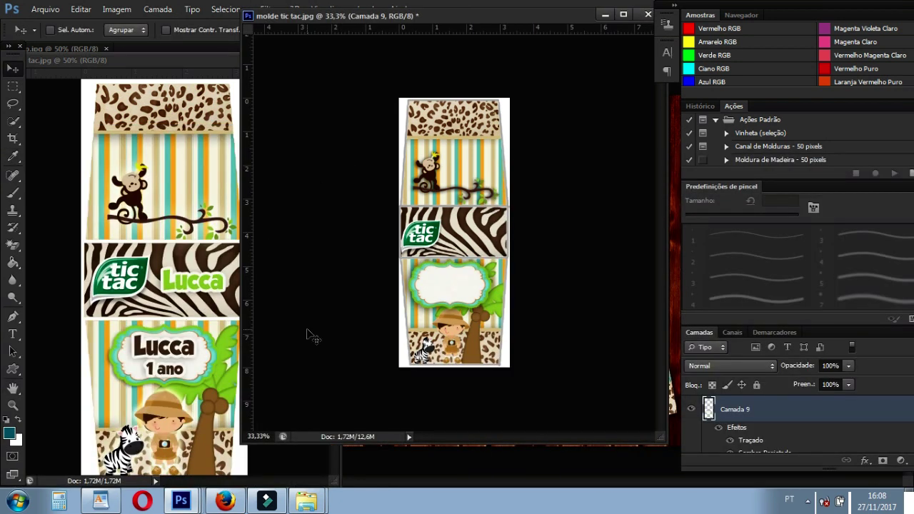
Select the frame layer Camada 9 and readjust its size.
{"action": "right_click", "coordinate": [461, 292]}
{"action": "left_click", "coordinate": [478, 296]}
{"action": "key", "text": "ctrl+t"}
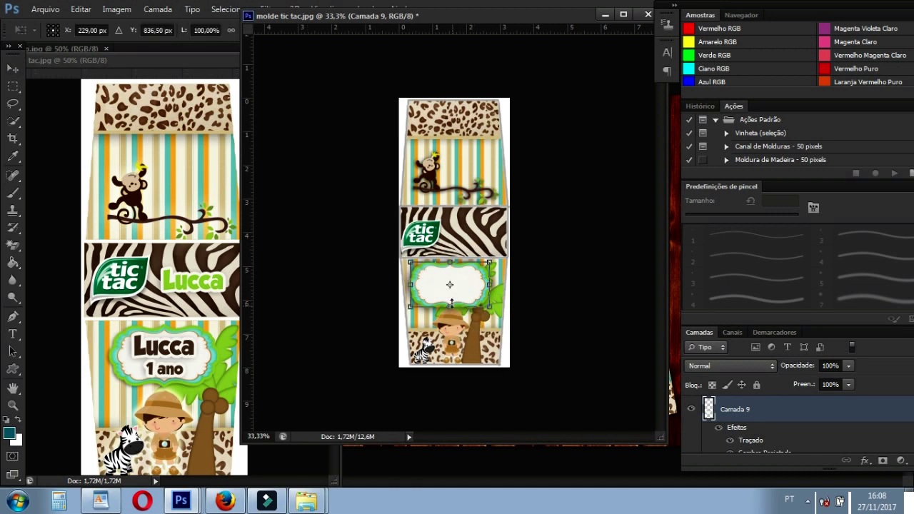
{"action": "key", "text": "v"}
{"action": "key", "text": "Return"}
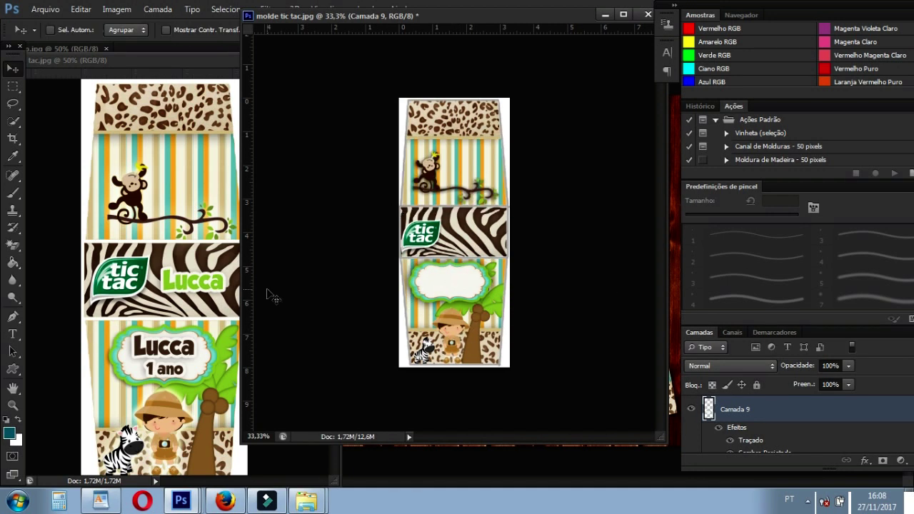
{"action": "right_click", "coordinate": [457, 284]}
{"action": "left_click", "coordinate": [490, 289]}
Set up the Type tool with the GROBOLD font.
{"action": "right_click", "coordinate": [445, 282]}
{"action": "left_click", "coordinate": [473, 288]}
{"action": "left_click", "coordinate": [10, 336]}
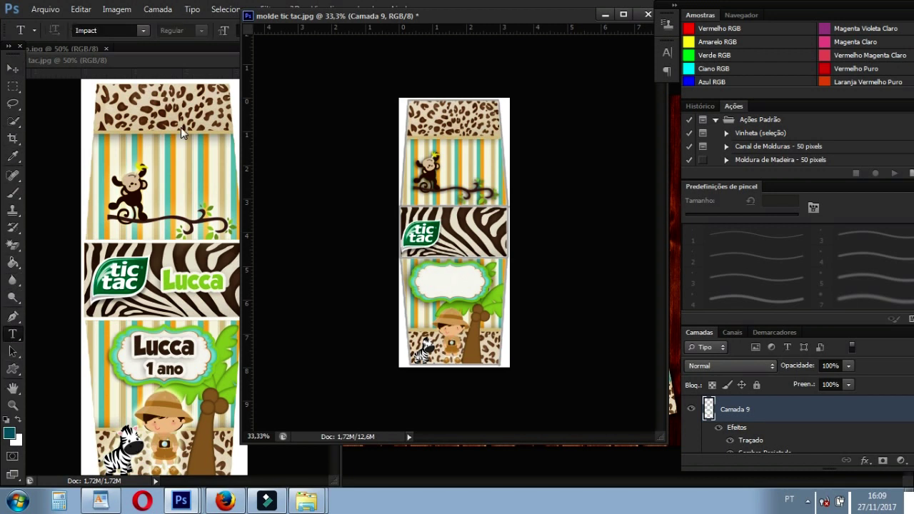
{"action": "left_click", "coordinate": [144, 30]}
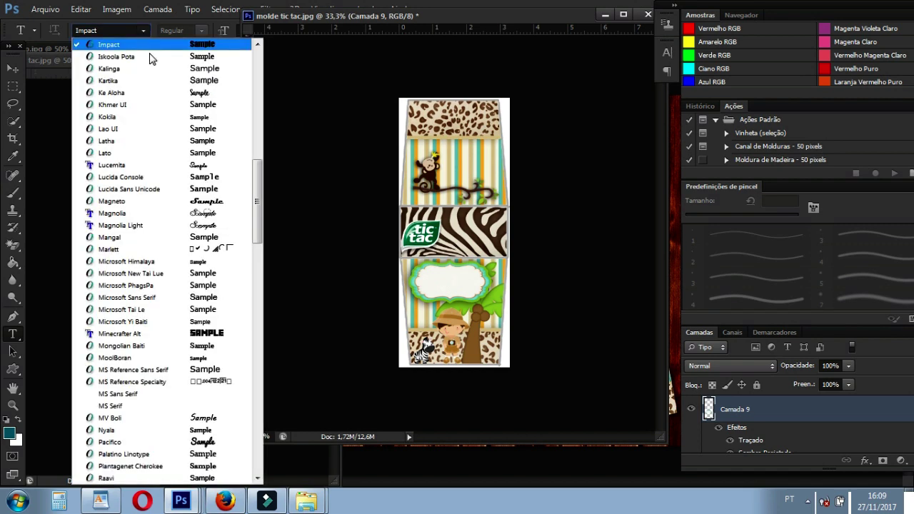
{"action": "mouse_move", "coordinate": [264, 217]}
{"action": "left_mouse_down"}
{"action": "mouse_move", "coordinate": [264, 99]}
{"action": "mouse_move", "coordinate": [258, 332]}
{"action": "mouse_move", "coordinate": [255, 111]}
{"action": "left_mouse_up"}
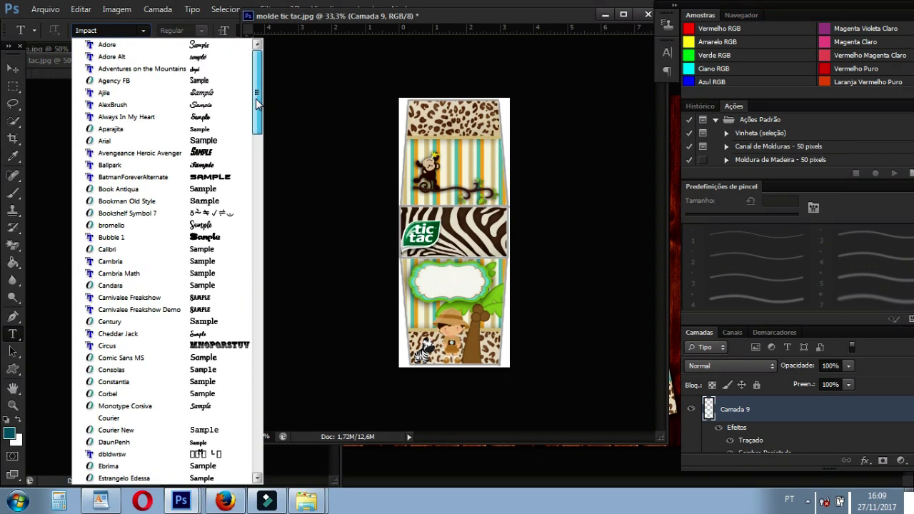
{"action": "left_click_drag", "start_coordinate": [256, 103], "coordinate": [255, 153]}
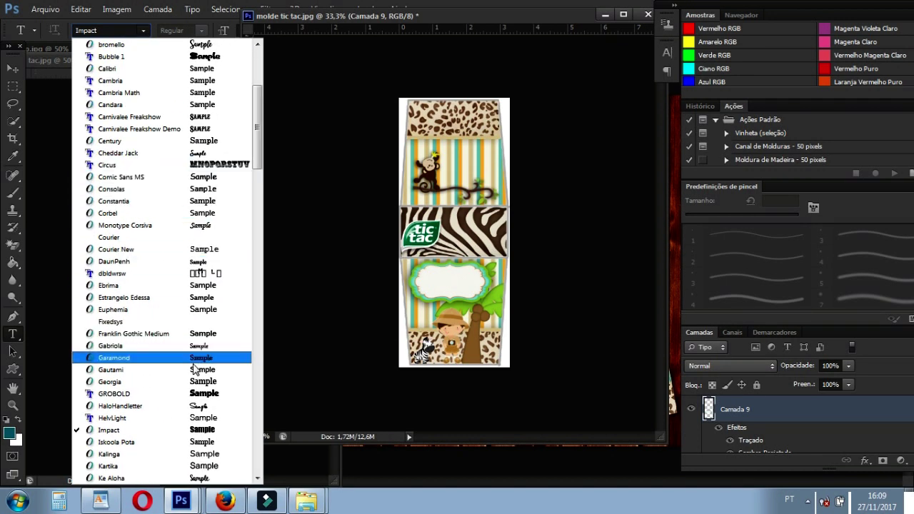
{"action": "left_click", "coordinate": [230, 394]}
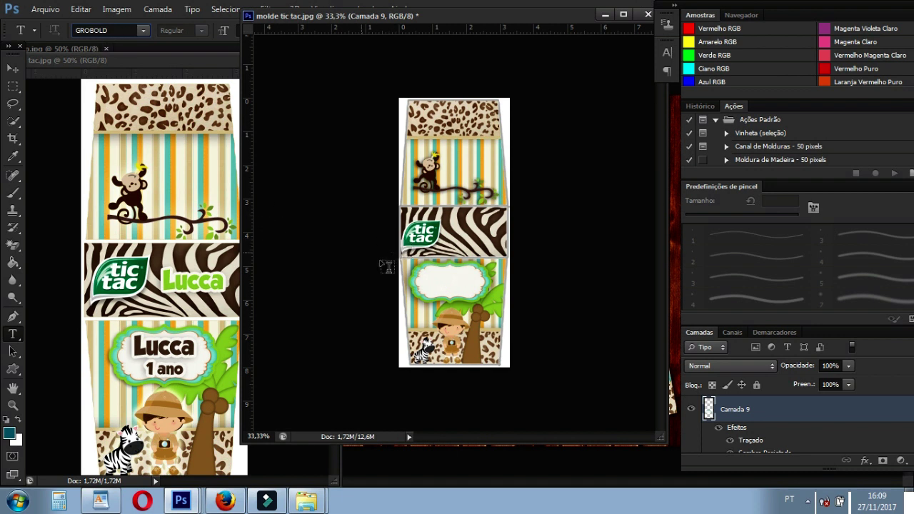
Set the text colour to the dark brown sampled from the reference name lettering.
{"action": "left_click", "coordinate": [10, 432]}
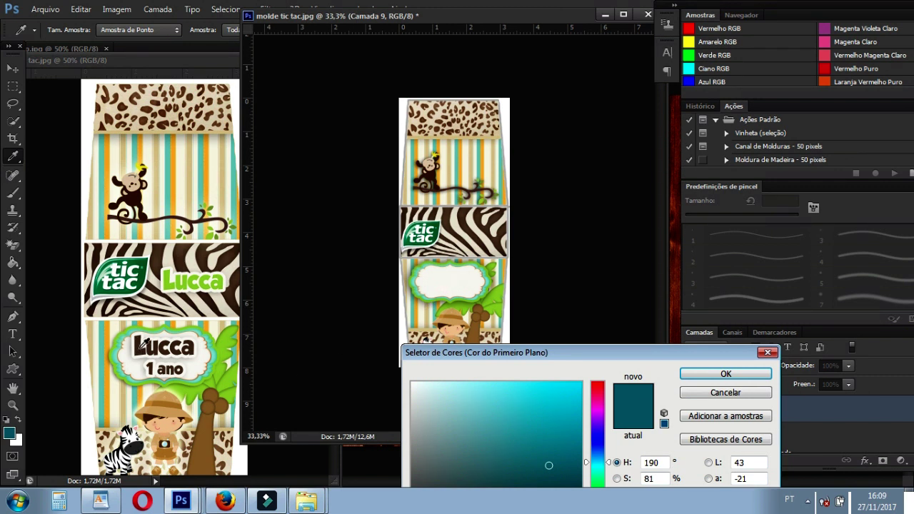
{"action": "left_click", "coordinate": [142, 344]}
{"action": "left_click", "coordinate": [724, 374]}
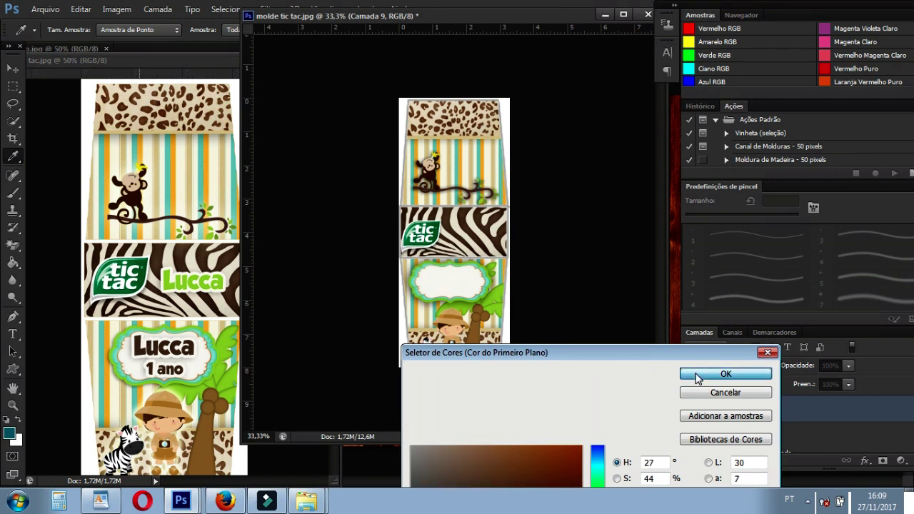
{"action": "left_click", "coordinate": [13, 69]}
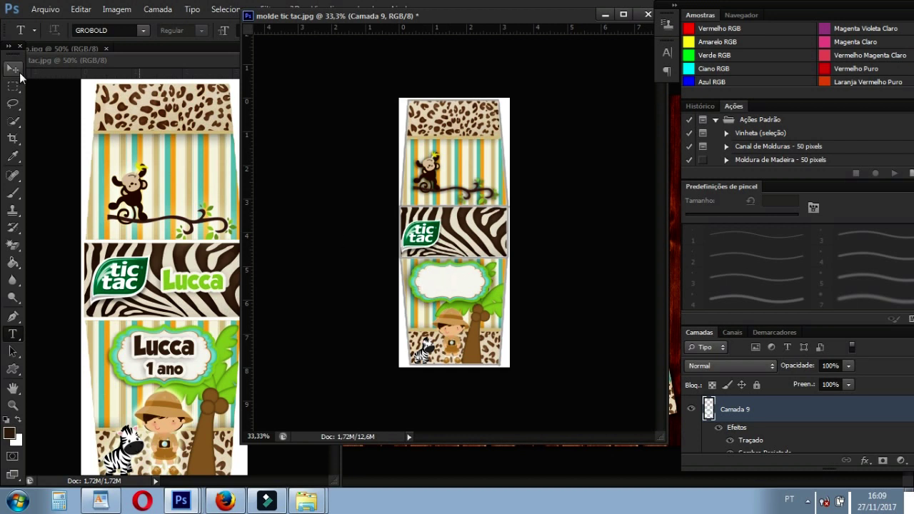
{"action": "right_click", "coordinate": [442, 280]}
{"action": "left_click", "coordinate": [482, 280]}
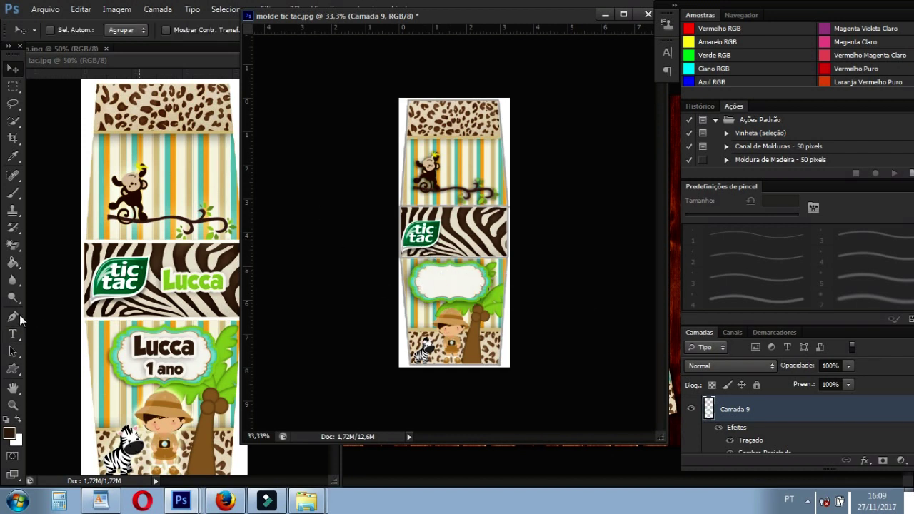
Type the child's name in the frame, shrink it to fit, and move it down inside.
{"action": "left_click", "coordinate": [12, 333]}
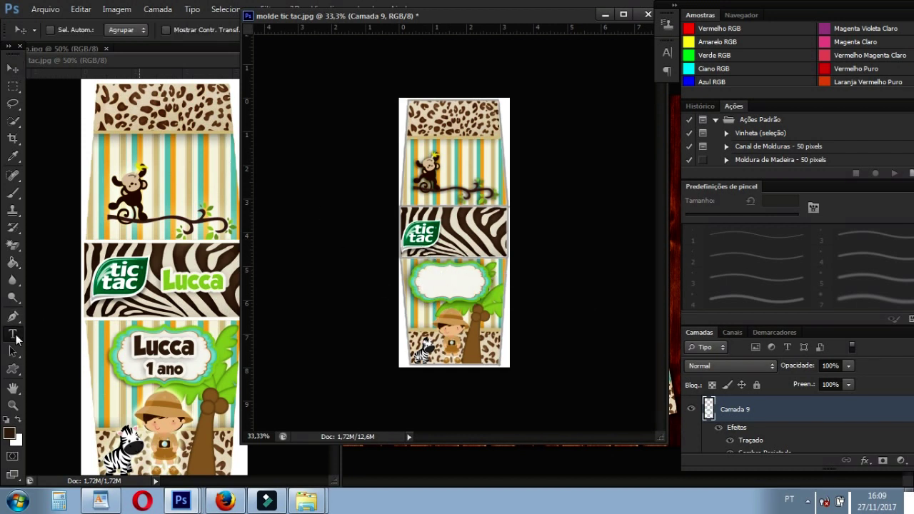
{"action": "left_click", "coordinate": [424, 270]}
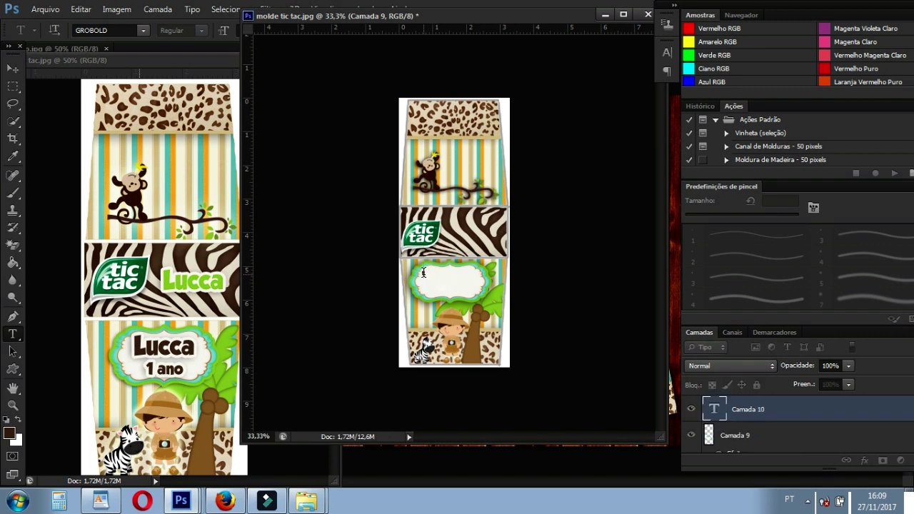
{"action": "type", "text": "Lucca"}
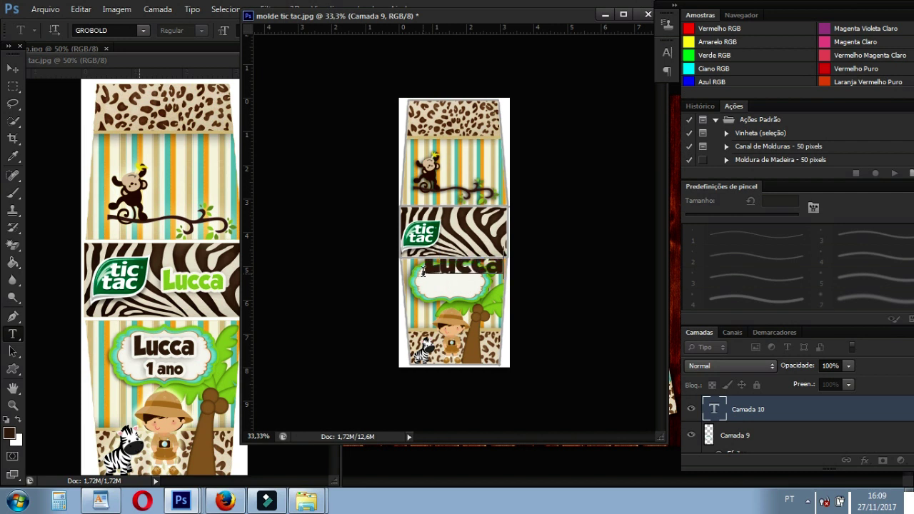
{"action": "key", "text": "ctrl"}
{"action": "left_click_drag", "start_coordinate": [507, 245], "coordinate": [481, 254]}
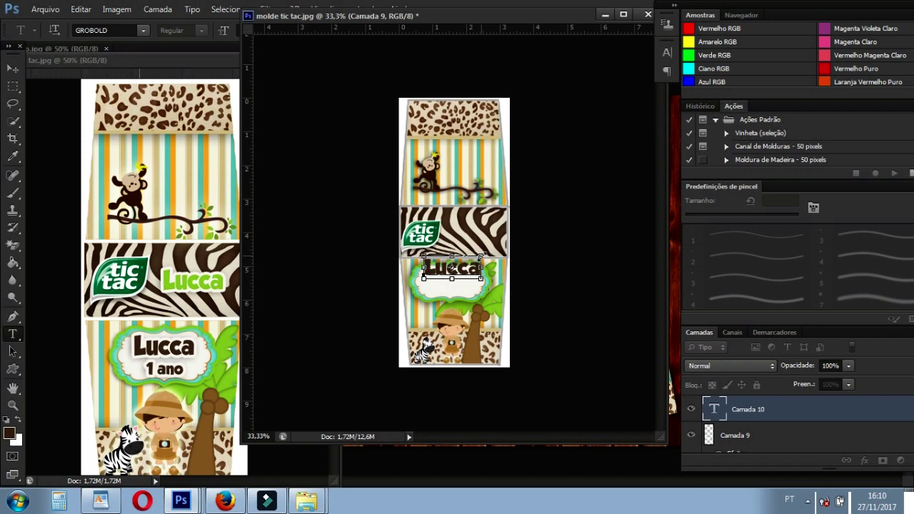
{"action": "left_click", "coordinate": [13, 68]}
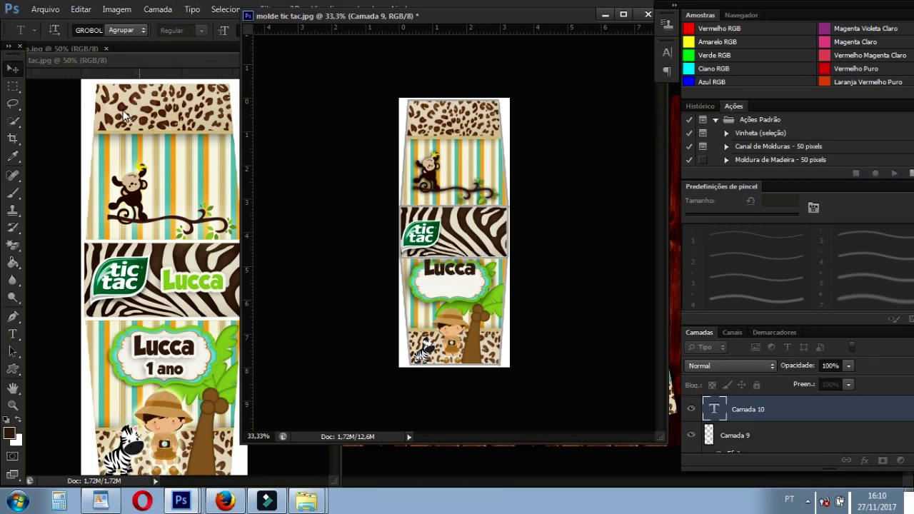
{"action": "left_click_drag", "start_coordinate": [451, 276], "coordinate": [451, 284]}
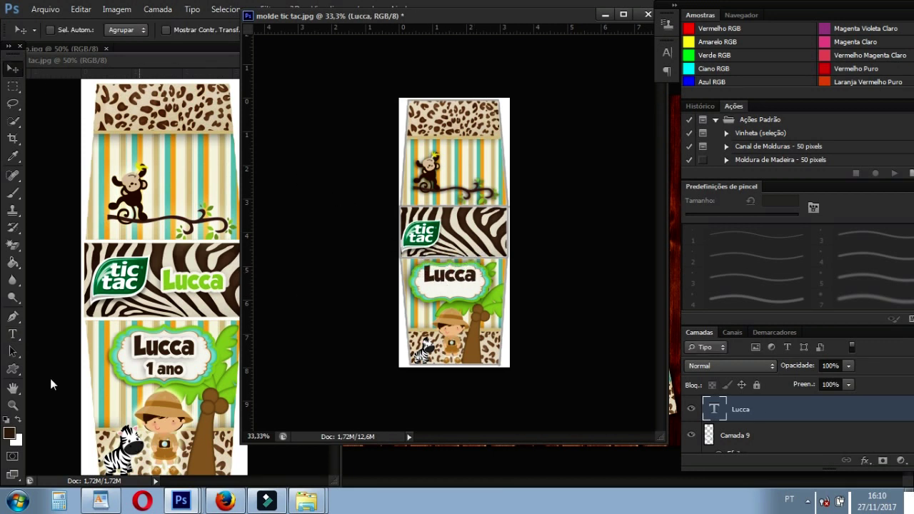
{"action": "left_click", "coordinate": [17, 405]}
Zoom in and nudge the name text layer slightly right to centre it.
{"action": "left_click", "coordinate": [475, 308]}
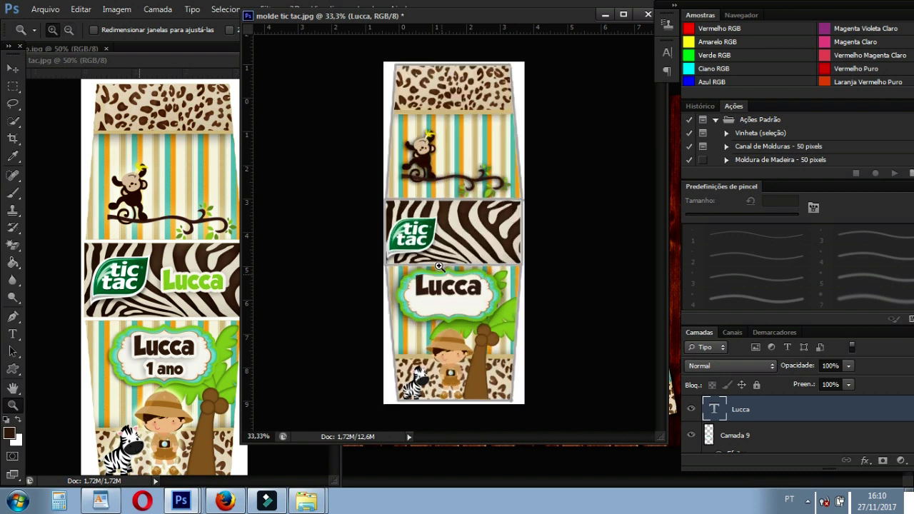
{"action": "left_click_drag", "start_coordinate": [662, 447], "coordinate": [675, 480]}
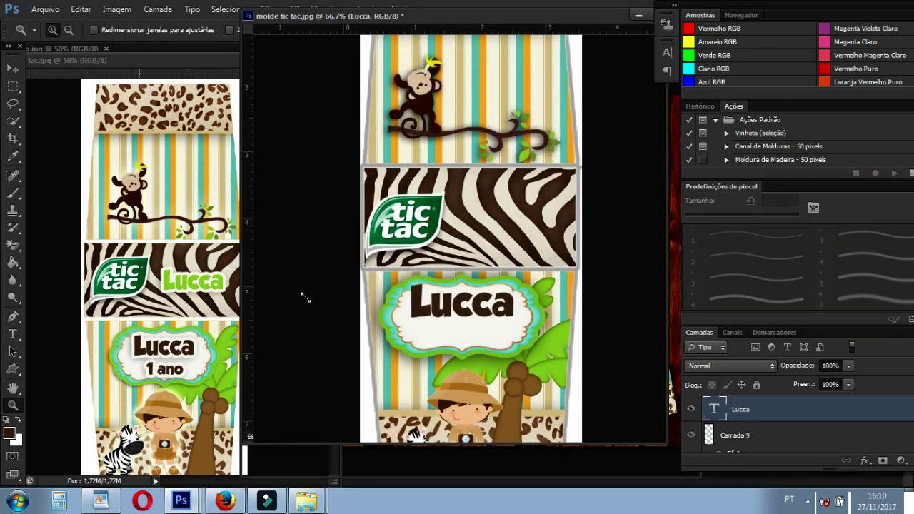
{"action": "key", "text": "v"}
{"action": "right_click", "coordinate": [404, 323]}
{"action": "left_click", "coordinate": [429, 315]}
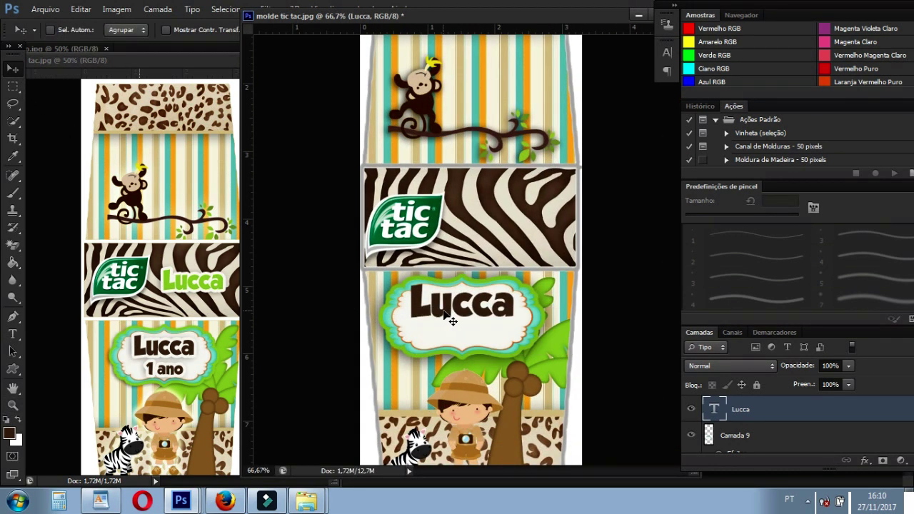
{"action": "left_click_drag", "start_coordinate": [445, 320], "coordinate": [449, 318]}
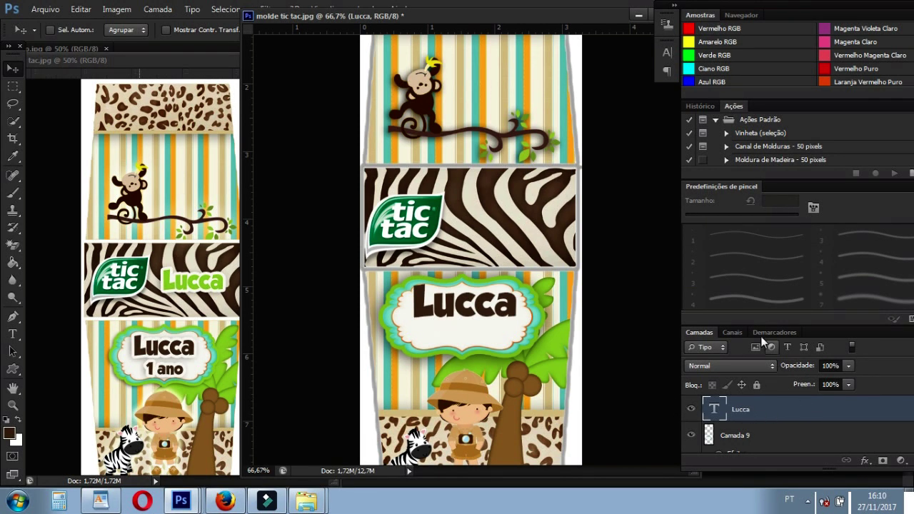
Add a 9 px light cream stroke to the name text, sampled from the canvas.
{"action": "double_click", "coordinate": [848, 412]}
{"action": "left_click", "coordinate": [520, 258]}
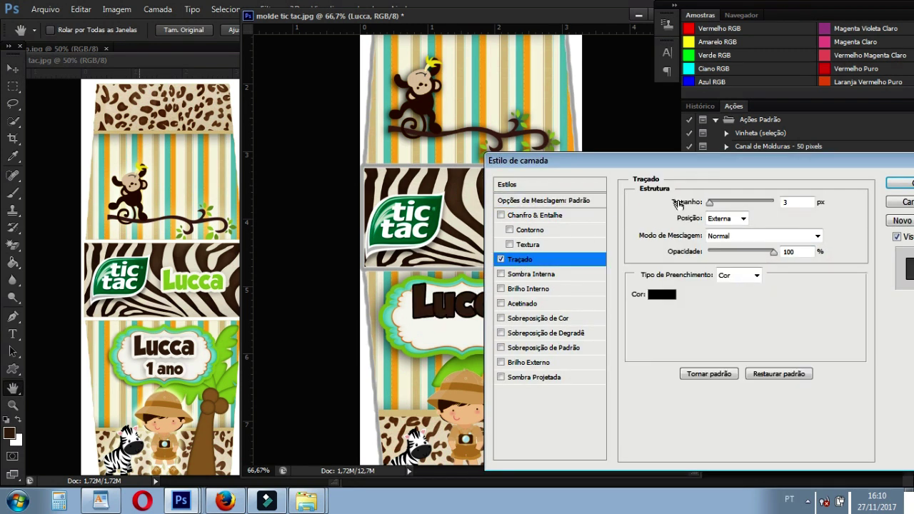
{"action": "left_click_drag", "start_coordinate": [711, 206], "coordinate": [713, 206]}
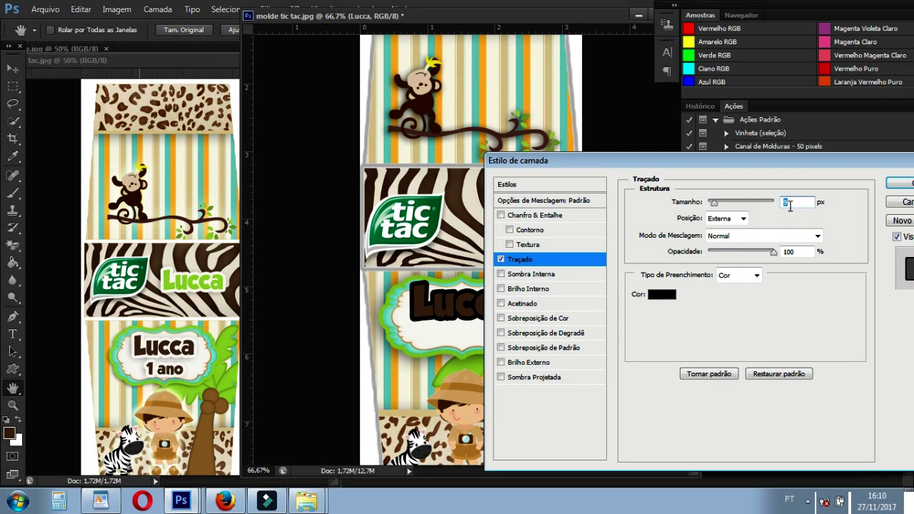
{"action": "left_click", "coordinate": [662, 298]}
{"action": "left_click", "coordinate": [431, 332]}
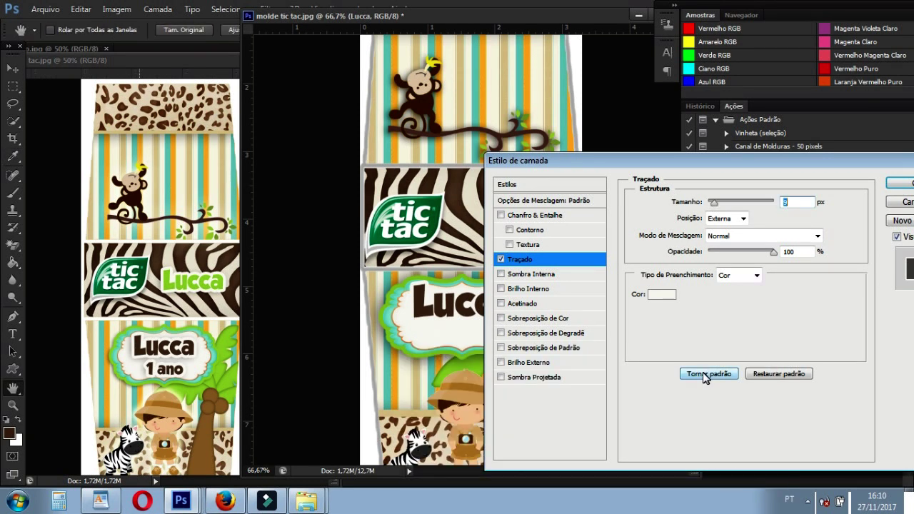
Add a 16 px drop shadow to the name and apply the layer styles.
{"action": "left_click", "coordinate": [551, 381]}
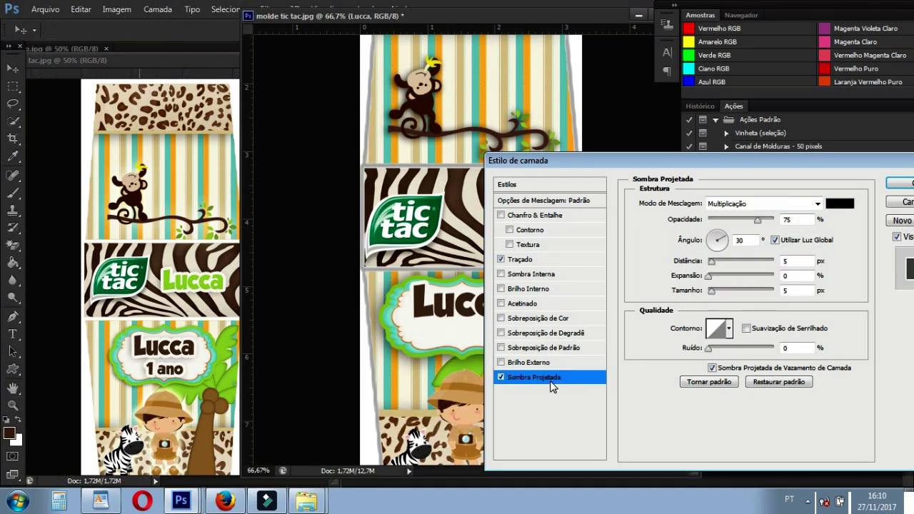
{"action": "left_click", "coordinate": [721, 292]}
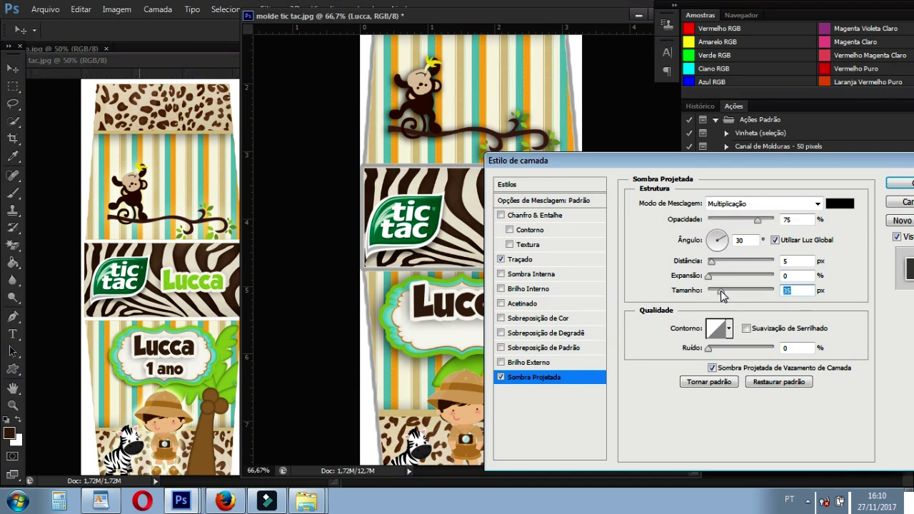
{"action": "left_click_drag", "start_coordinate": [721, 292], "coordinate": [715, 292]}
{"action": "double_click", "coordinate": [786, 290]}
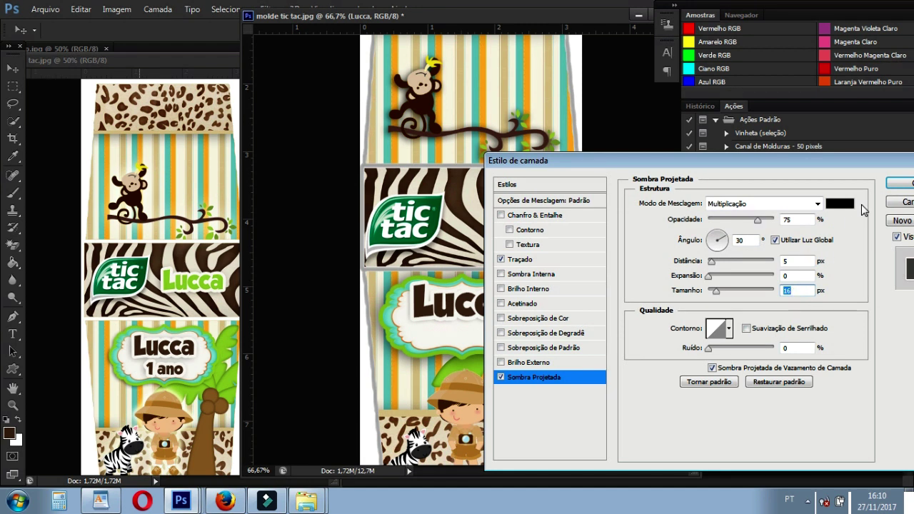
{"action": "left_click", "coordinate": [898, 183]}
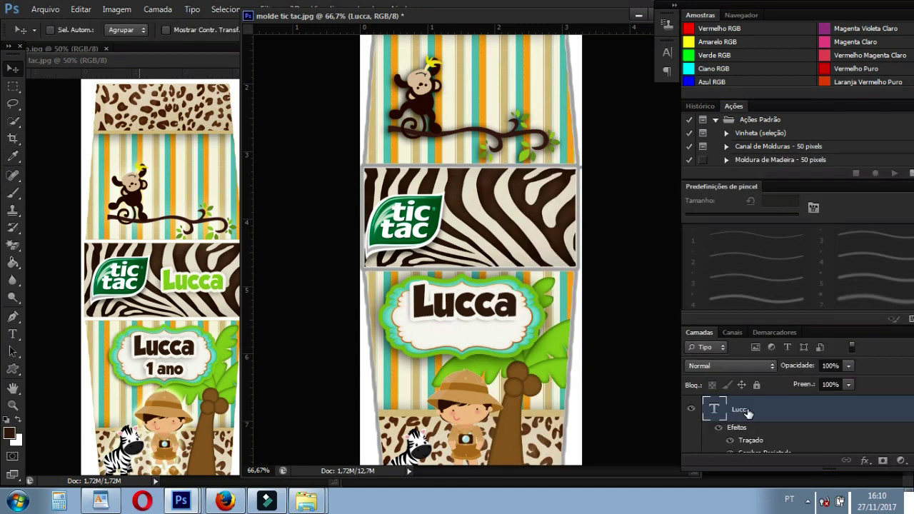
Duplicate the Lucca text layer and nudge the copy downward.
{"action": "right_click", "coordinate": [748, 413]}
{"action": "left_click", "coordinate": [525, 94]}
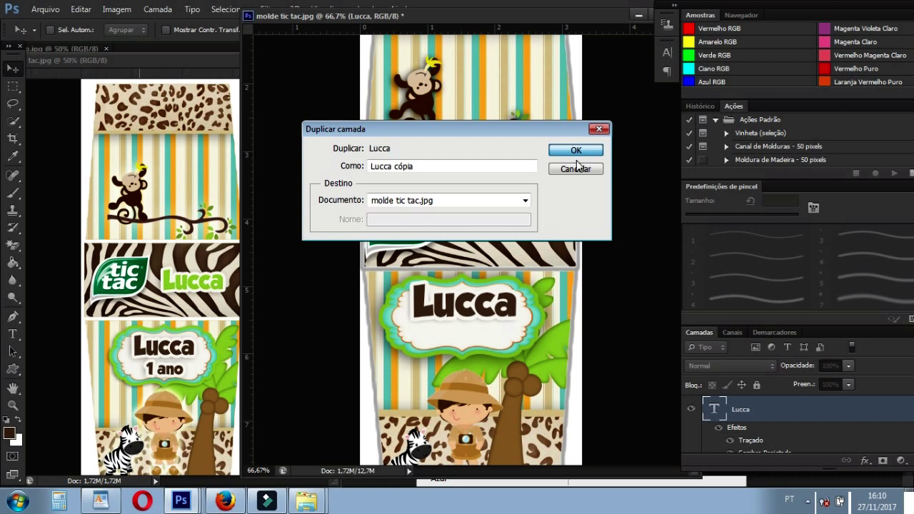
{"action": "left_click", "coordinate": [576, 150]}
{"action": "key", "text": "shift+Down"}
{"action": "key", "text": "shift+Down"}
{"action": "key", "text": "shift+Down"}
{"action": "key", "text": "shift+Down"}
{"action": "key", "text": "shift+Down"}
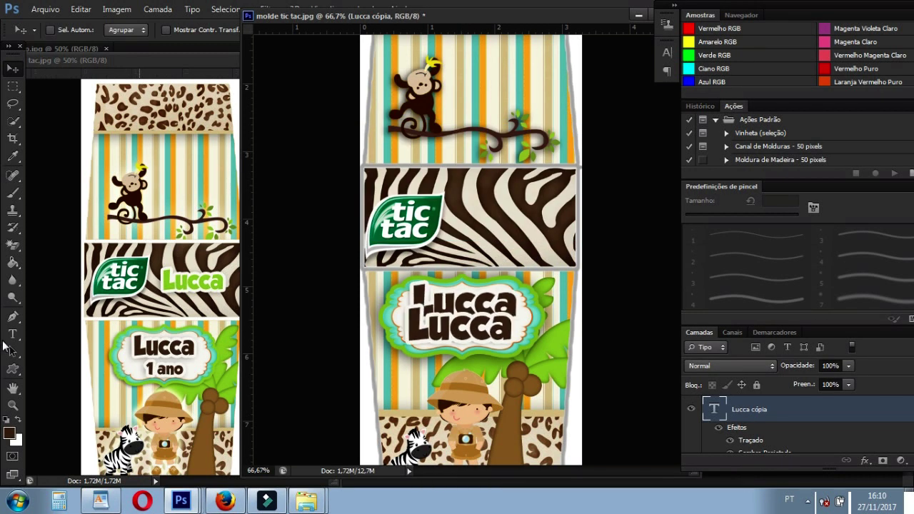
Retype the lower copy as '1 ano' and centre it beneath Lucca.
{"action": "left_click", "coordinate": [12, 333]}
{"action": "left_click", "coordinate": [409, 326]}
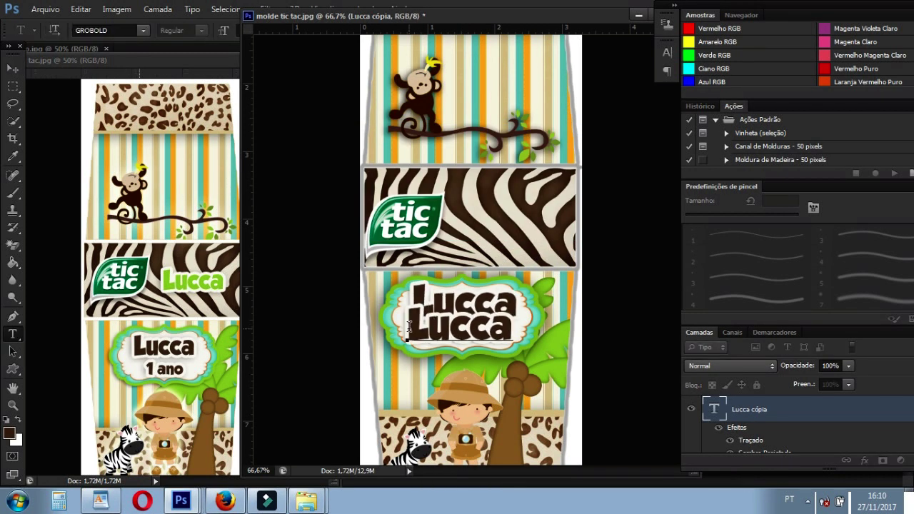
{"action": "left_click_drag", "start_coordinate": [408, 325], "coordinate": [611, 333]}
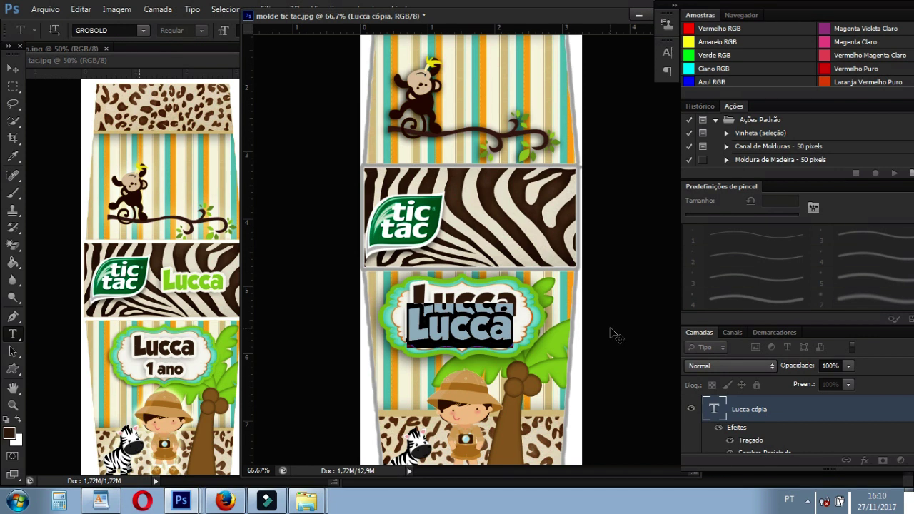
{"action": "key", "text": "BackSpace"}
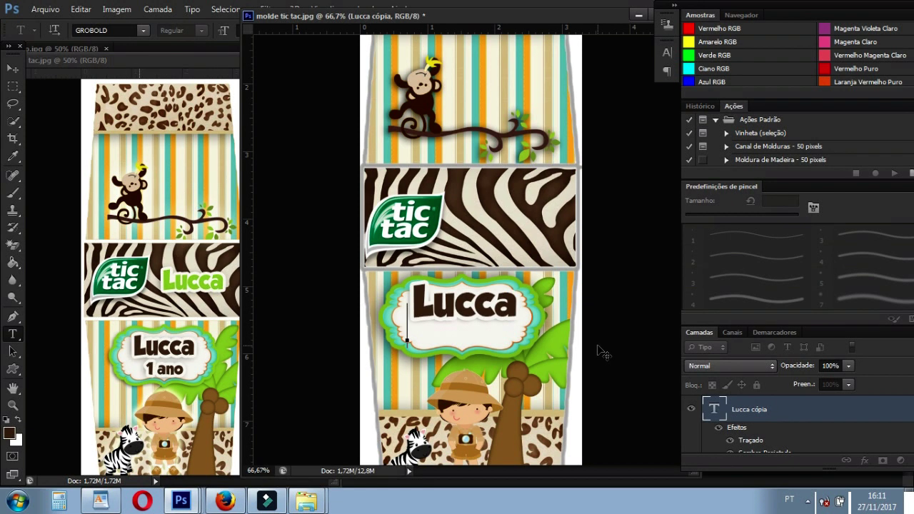
{"action": "type", "text": "1 ano"}
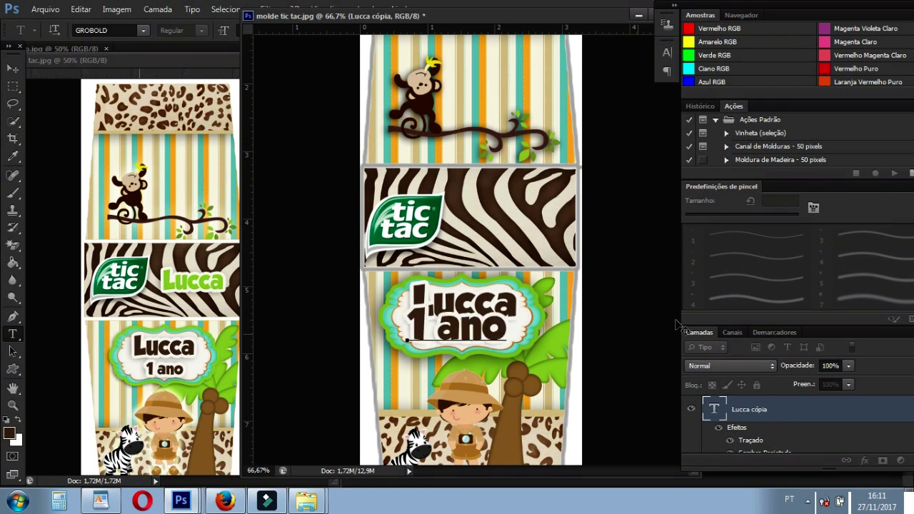
{"action": "left_click_drag", "start_coordinate": [433, 336], "coordinate": [478, 333]}
{"action": "left_click", "coordinate": [12, 68]}
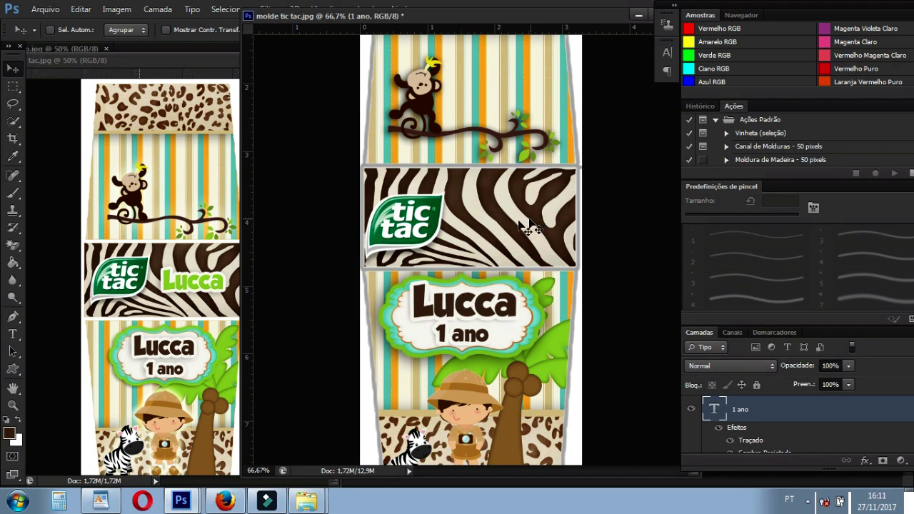
Duplicate the Lucca layer and move the copy onto the zebra band beside the Tic Tac logo.
{"action": "right_click", "coordinate": [448, 307]}
{"action": "left_click", "coordinate": [473, 312]}
{"action": "right_click", "coordinate": [742, 409]}
{"action": "left_click", "coordinate": [499, 96]}
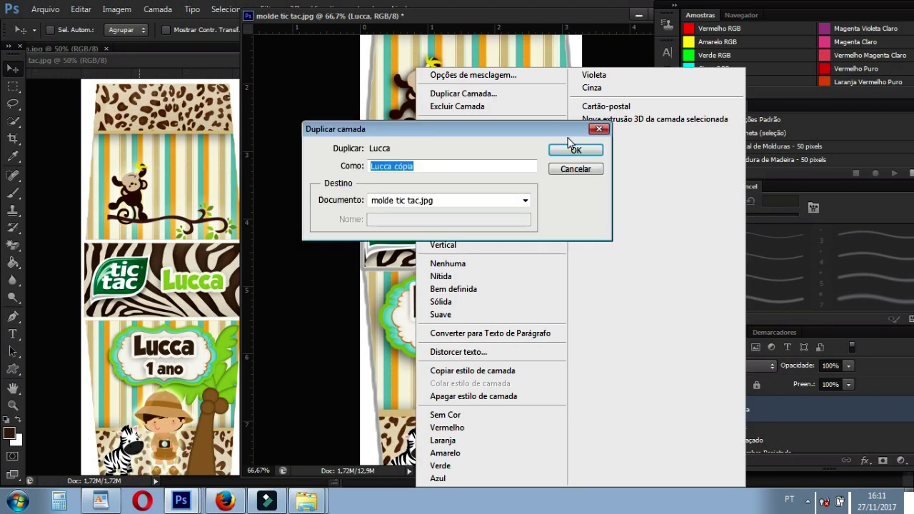
{"action": "left_click", "coordinate": [578, 148]}
{"action": "left_click_drag", "start_coordinate": [509, 286], "coordinate": [512, 258]}
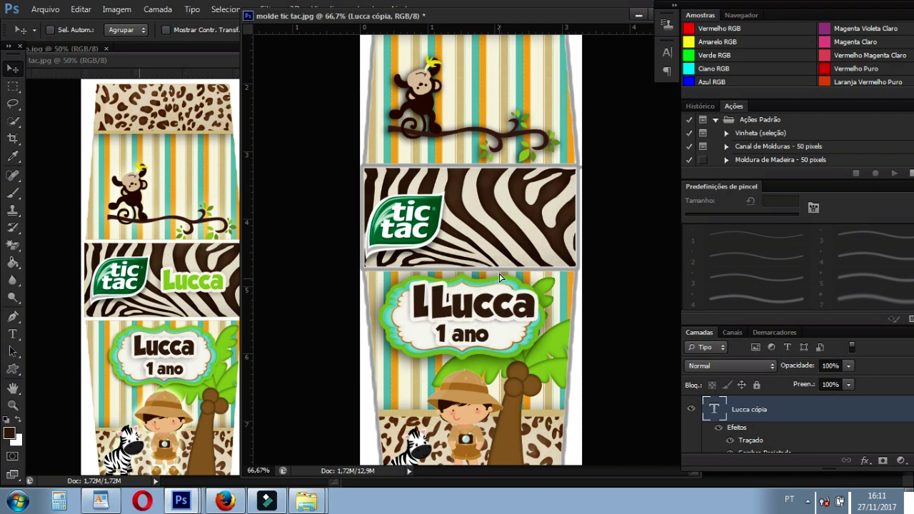
{"action": "scroll", "coordinate": [712, 412], "scroll_direction": "down", "scroll_amount": 3}
{"action": "scroll", "coordinate": [712, 412], "scroll_direction": "down", "scroll_amount": 3}
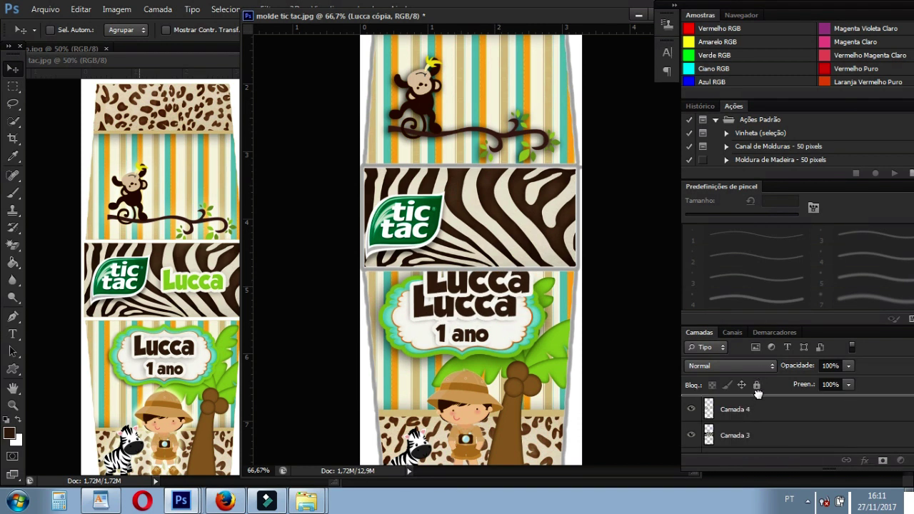
{"action": "scroll", "coordinate": [714, 405], "scroll_direction": "up", "scroll_amount": 6}
{"action": "left_click_drag", "start_coordinate": [508, 287], "coordinate": [531, 230]}
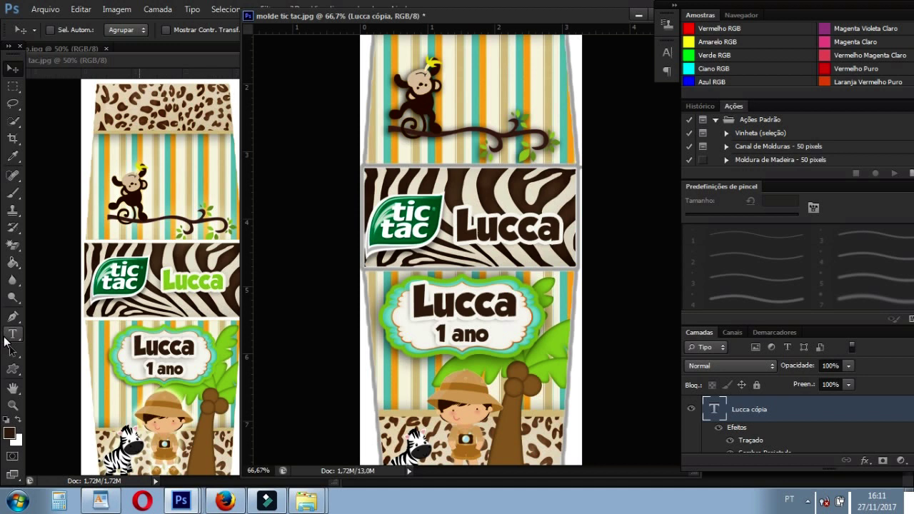
Change the zebra-band Lucca text colour to green.
{"action": "left_click", "coordinate": [9, 339]}
{"action": "left_click", "coordinate": [561, 232]}
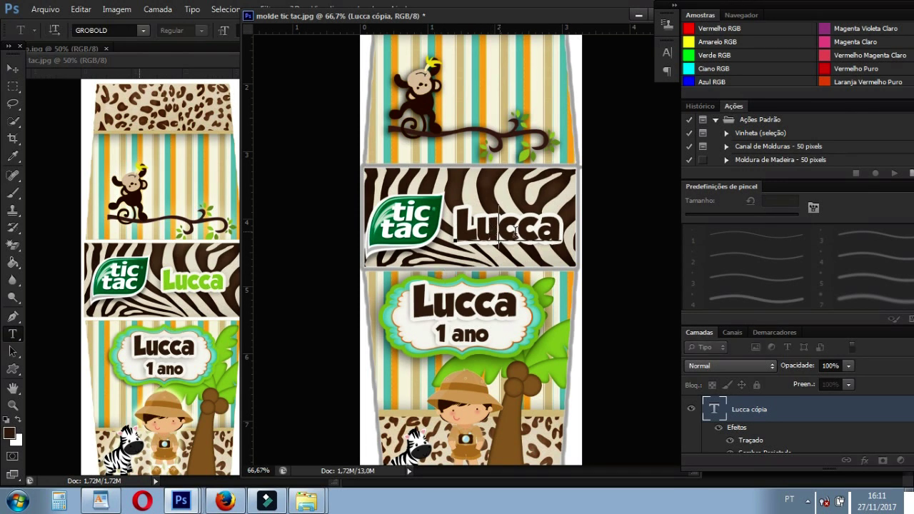
{"action": "key", "text": "ctrl+a"}
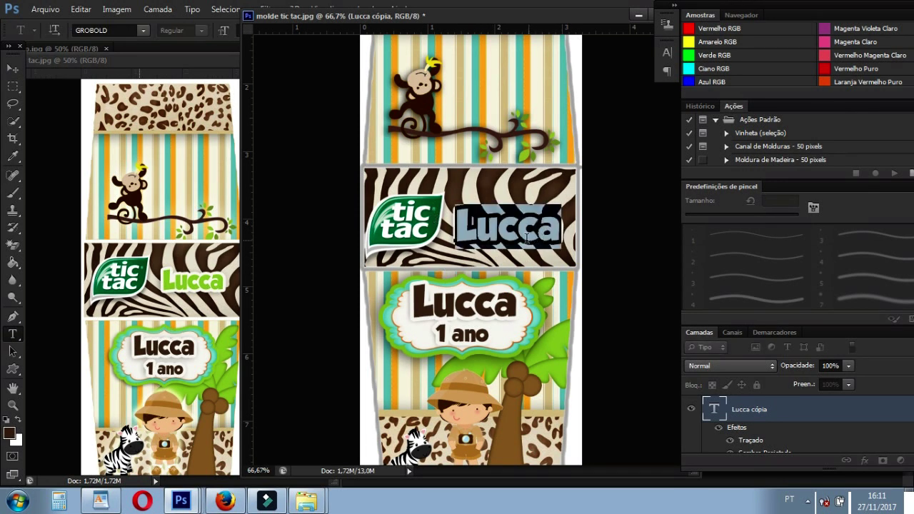
{"action": "left_click_drag", "start_coordinate": [334, 15], "coordinate": [334, 67]}
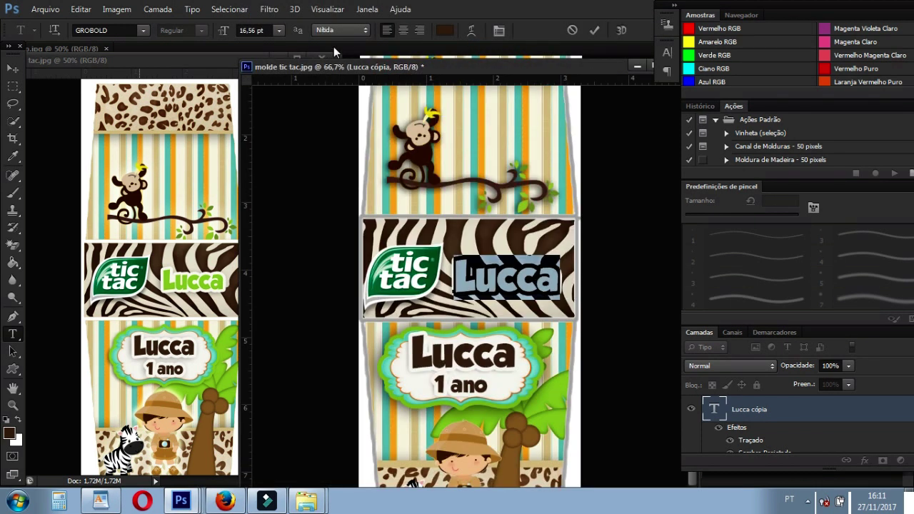
{"action": "left_click", "coordinate": [444, 30]}
{"action": "left_click_drag", "start_coordinate": [530, 354], "coordinate": [417, 435]}
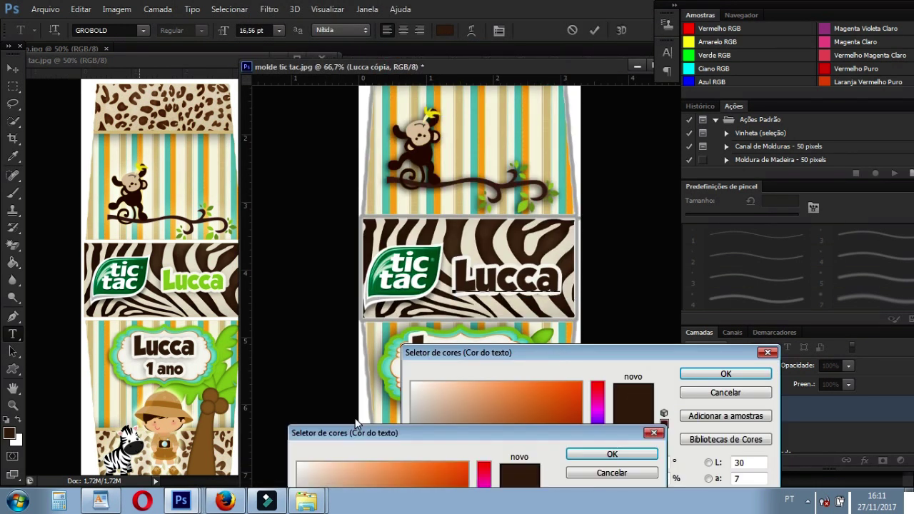
{"action": "left_click", "coordinate": [188, 287]}
{"action": "left_click", "coordinate": [612, 454]}
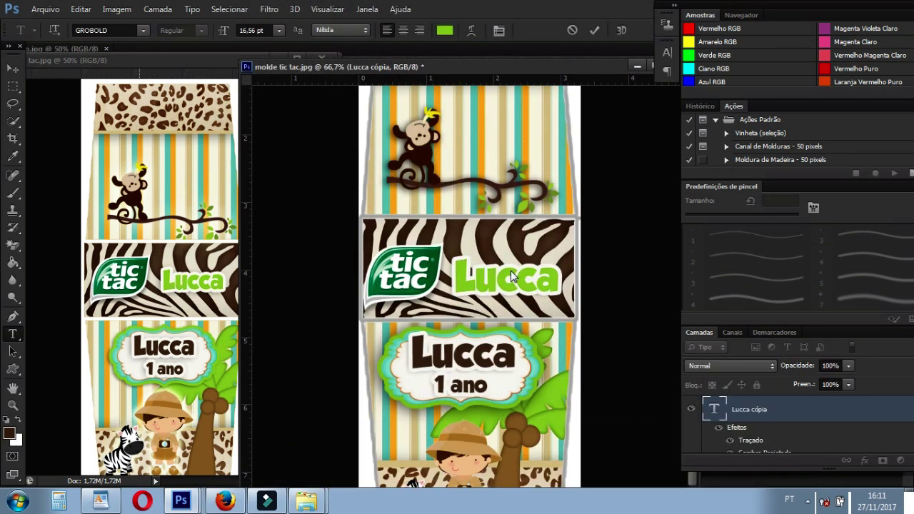
{"action": "left_click", "coordinate": [13, 405]}
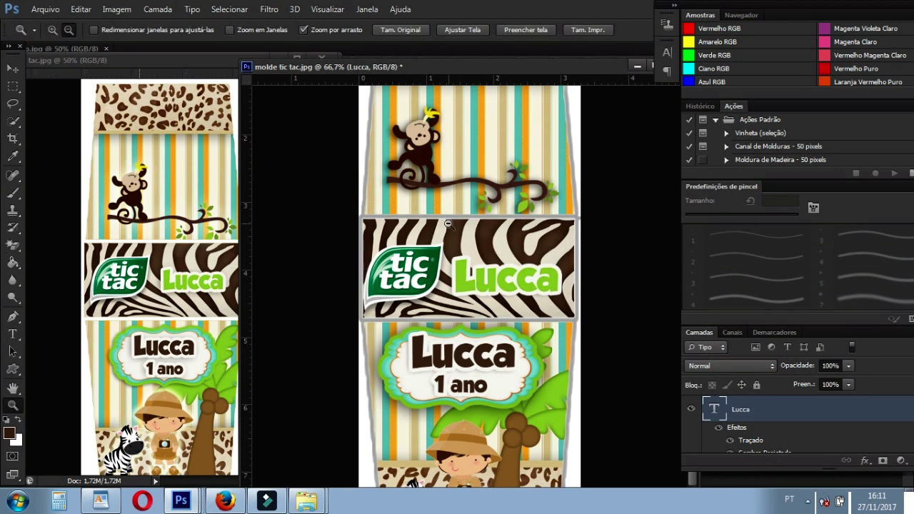
Zoom out to 33.3% to view the entire finished label.
{"action": "left_click", "coordinate": [448, 224], "text": "alt"}
{"action": "left_click", "coordinate": [448, 224], "text": "alt"}
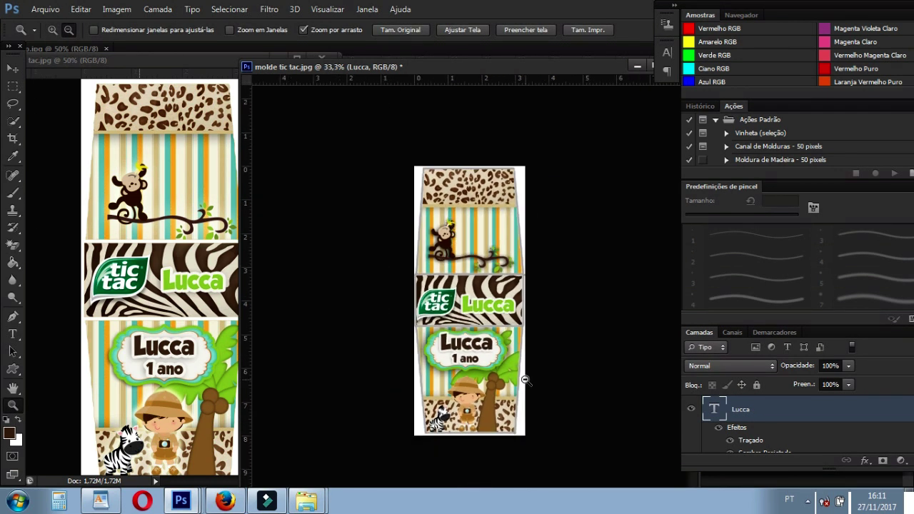